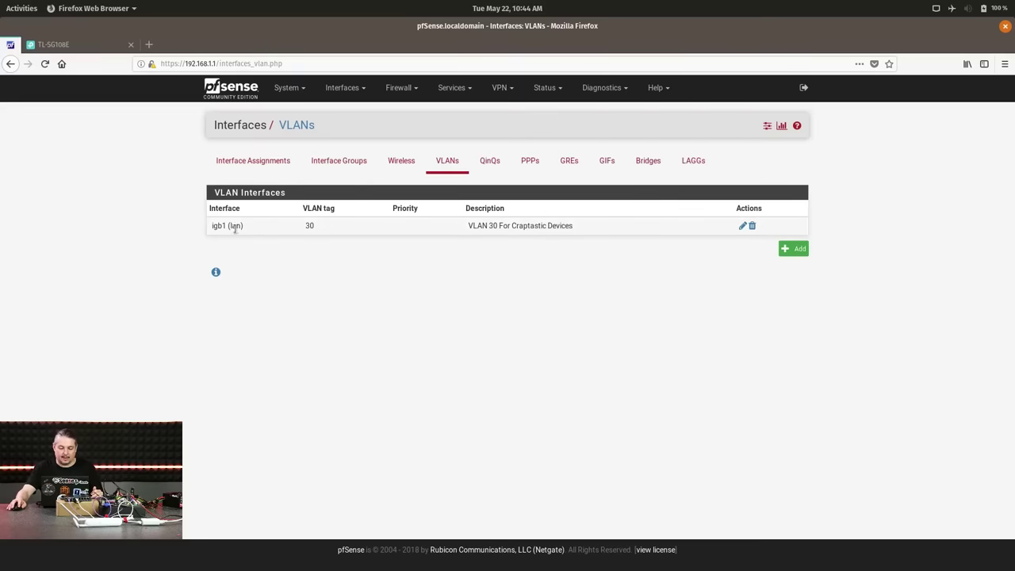
# Step: Review the VLAN 30 entry, then open the LAN30 interface from Interfaces > Assignments
pyautogui.click(743, 226)
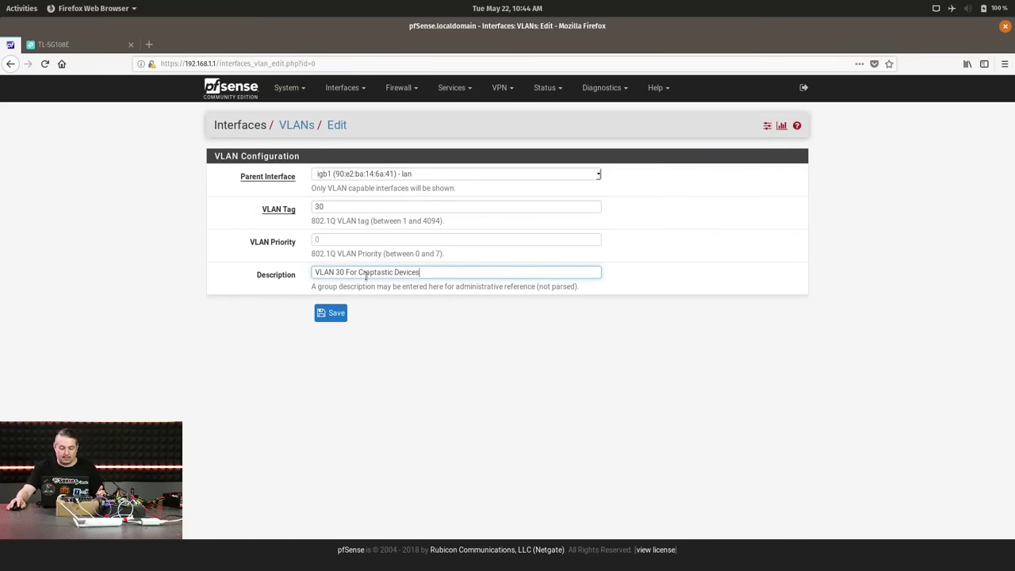
pyautogui.click(353, 90)
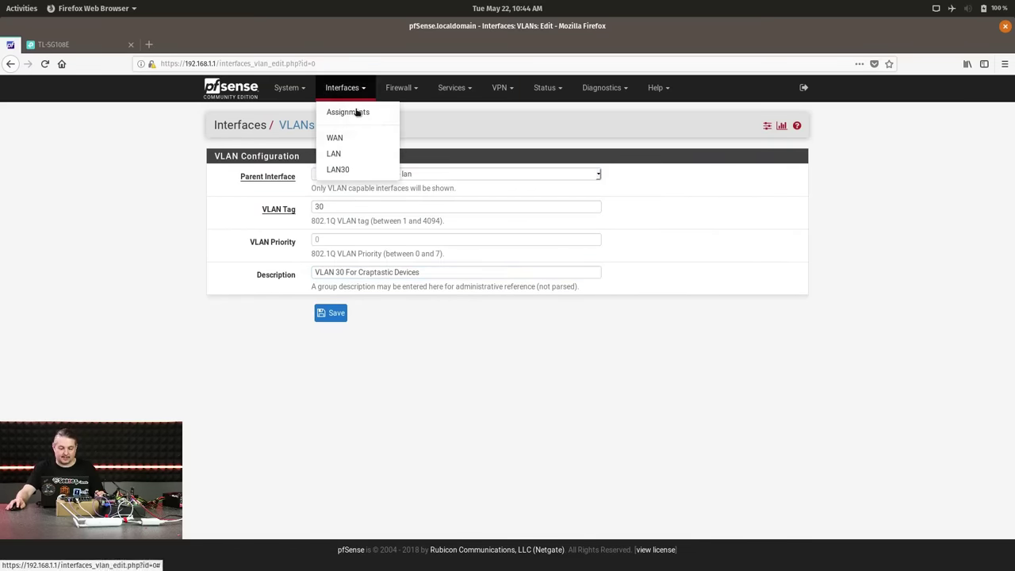
pyautogui.click(356, 115)
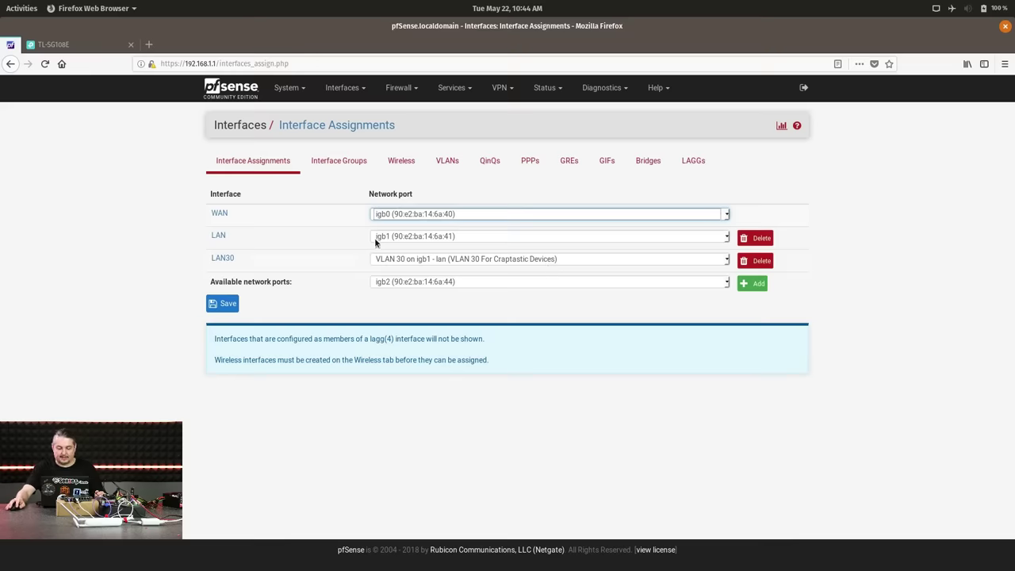
pyautogui.click(230, 258)
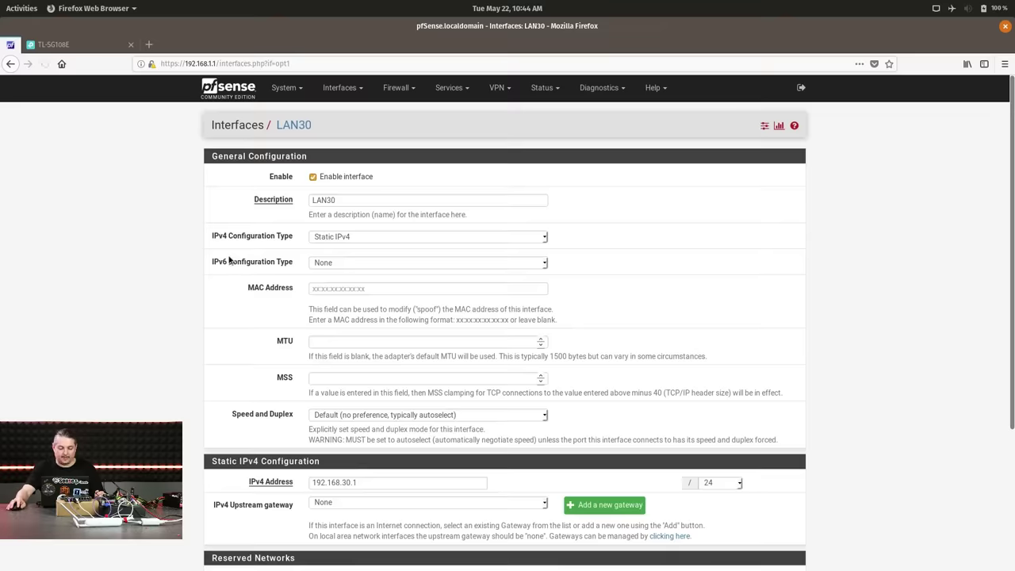
# Step: Confirm LAN30's static IPv4 address is 192.168.30.1/24, then head to the Services menu
pyautogui.scroll(-2, 388, 347)
pyautogui.click(375, 392)
pyautogui.scroll(2, 380, 395)
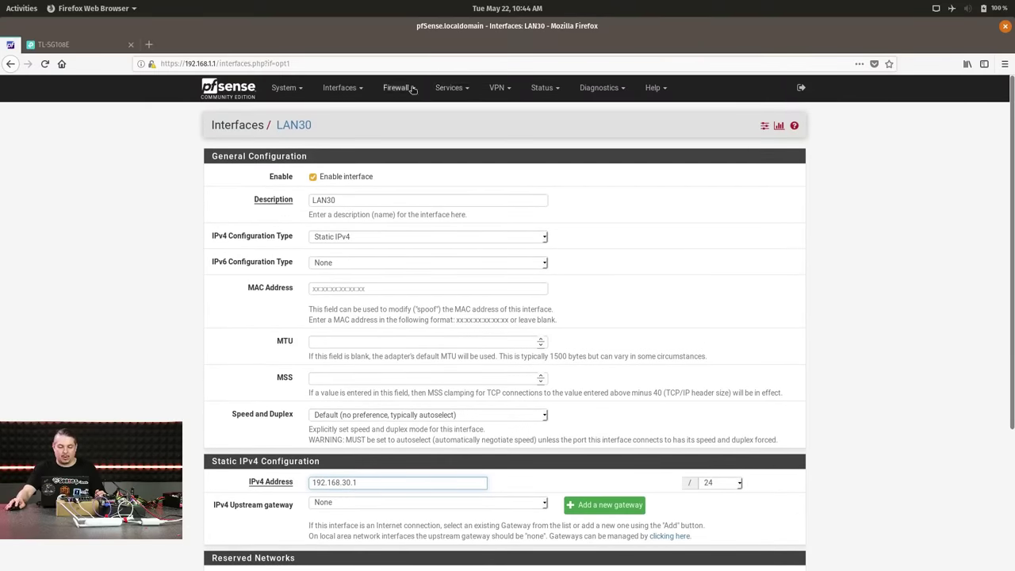
pyautogui.click(449, 87)
# Step: Check the LAN30 DHCP server range of 192.168.30.100–200
pyautogui.click(475, 161)
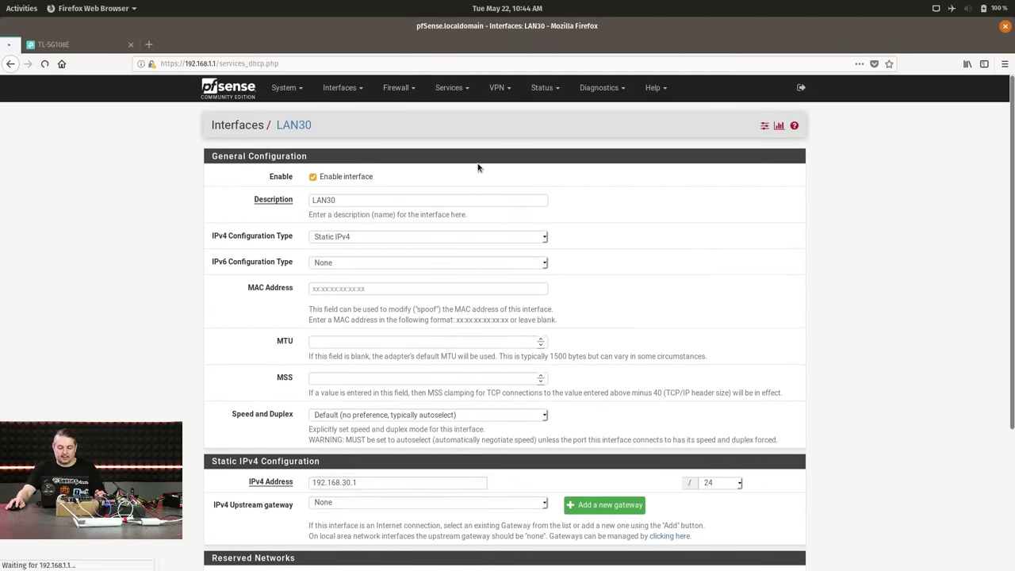
pyautogui.scroll(-2, 434, 238)
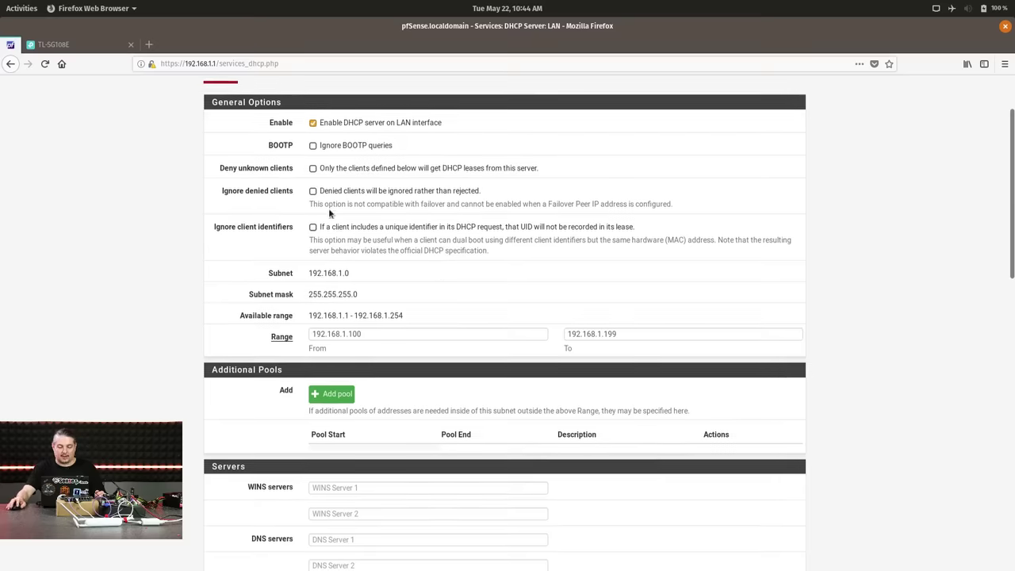
pyautogui.scroll(2, 317, 222)
pyautogui.click(261, 131)
pyautogui.scroll(-1, 436, 325)
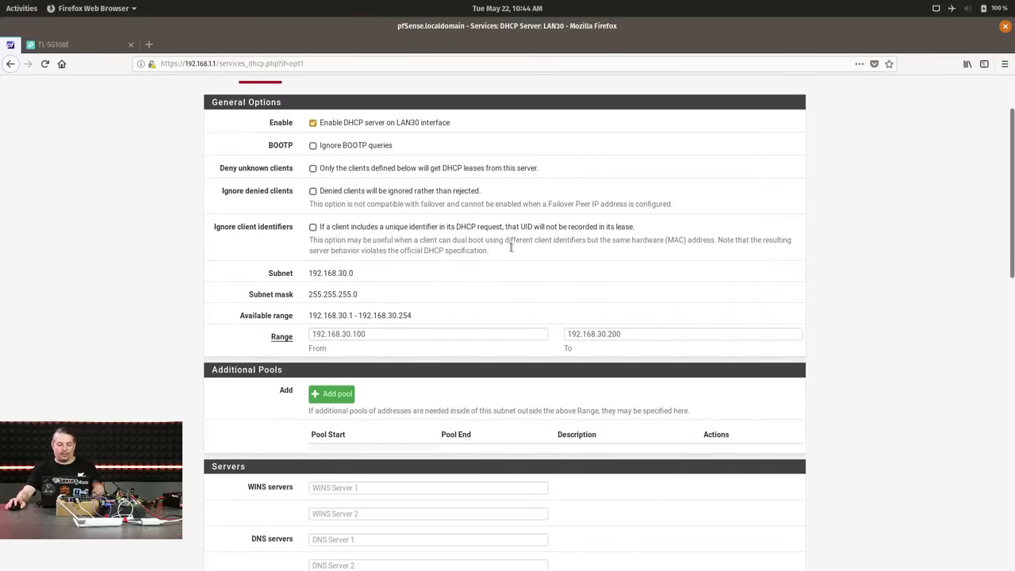
pyautogui.scroll(2, 422, 293)
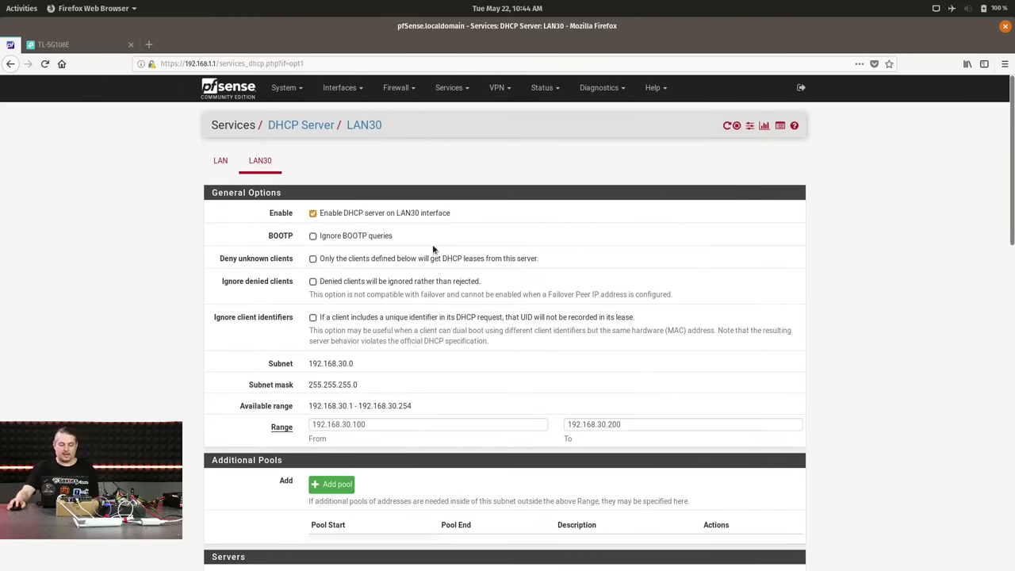
# Step: Compare the LAN and LAN30 firewall rules, then switch to the TL-SG108E browser tab
pyautogui.click(401, 89)
pyautogui.click(393, 128)
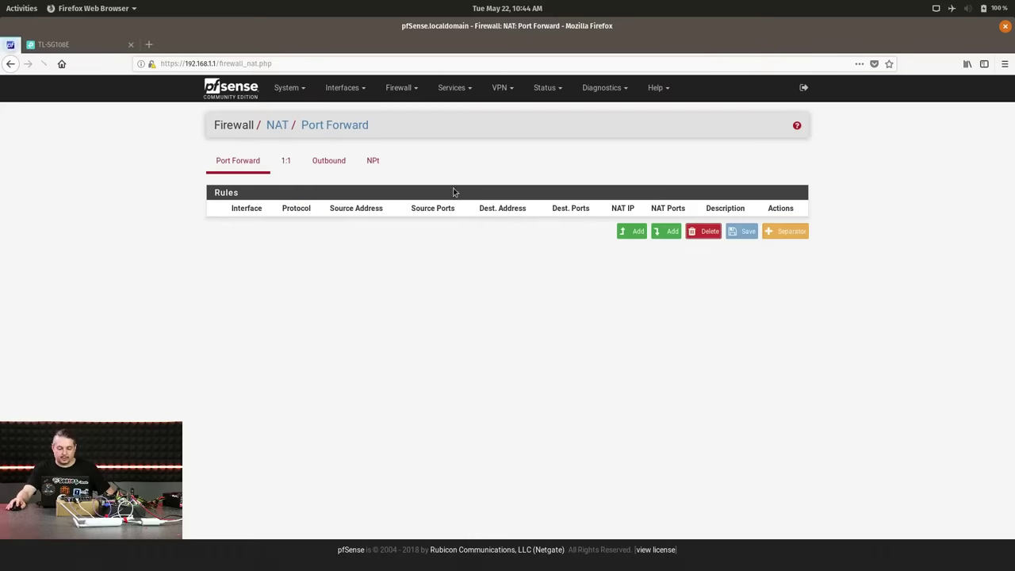
pyautogui.click(397, 89)
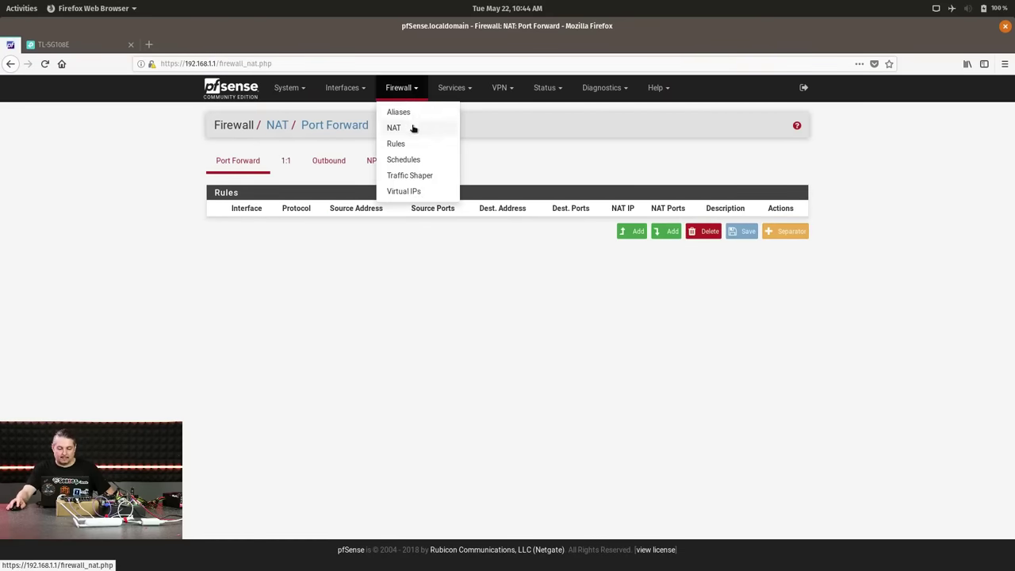
pyautogui.click(406, 146)
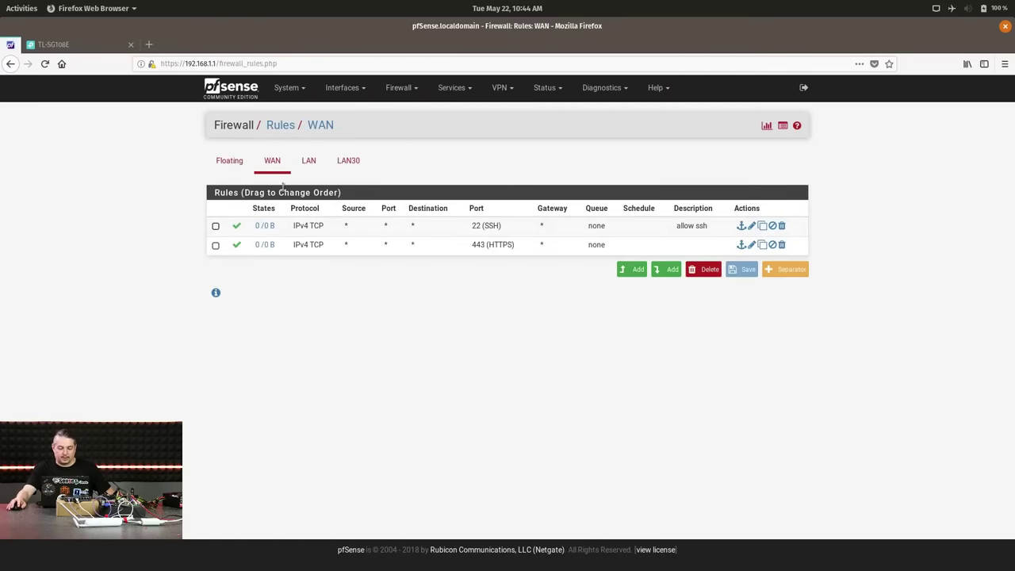
pyautogui.click(309, 162)
pyautogui.click(343, 164)
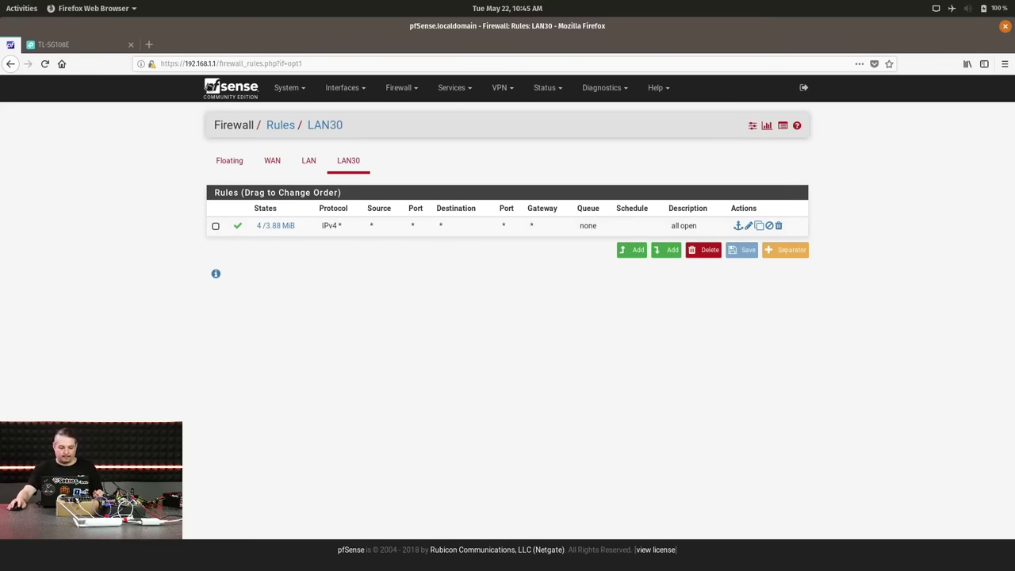
pyautogui.click(47, 46)
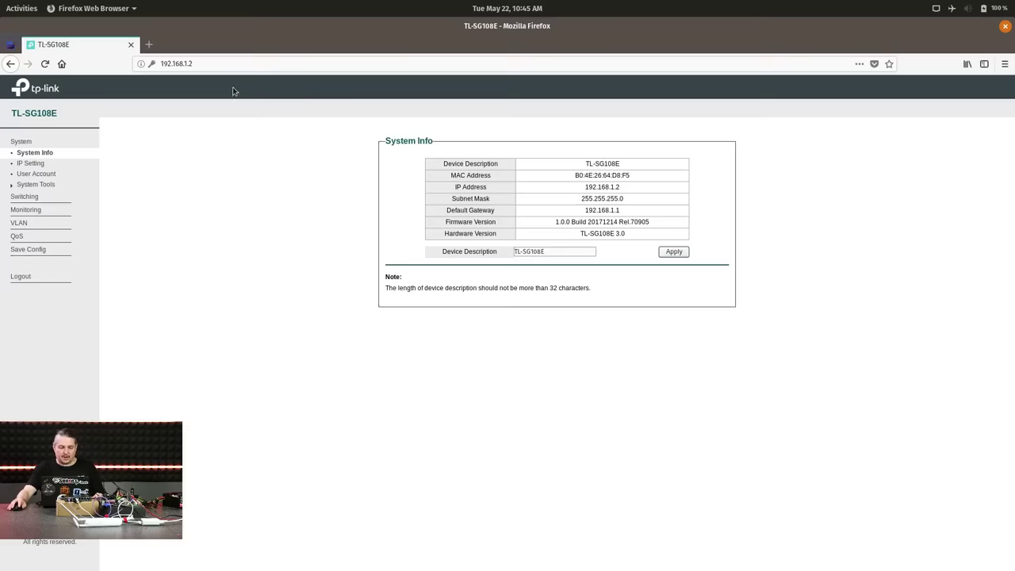
# Step: Read System Info, noting hardware version TL-SG108E 3.0 and firmware build 20171214
pyautogui.click(236, 64)
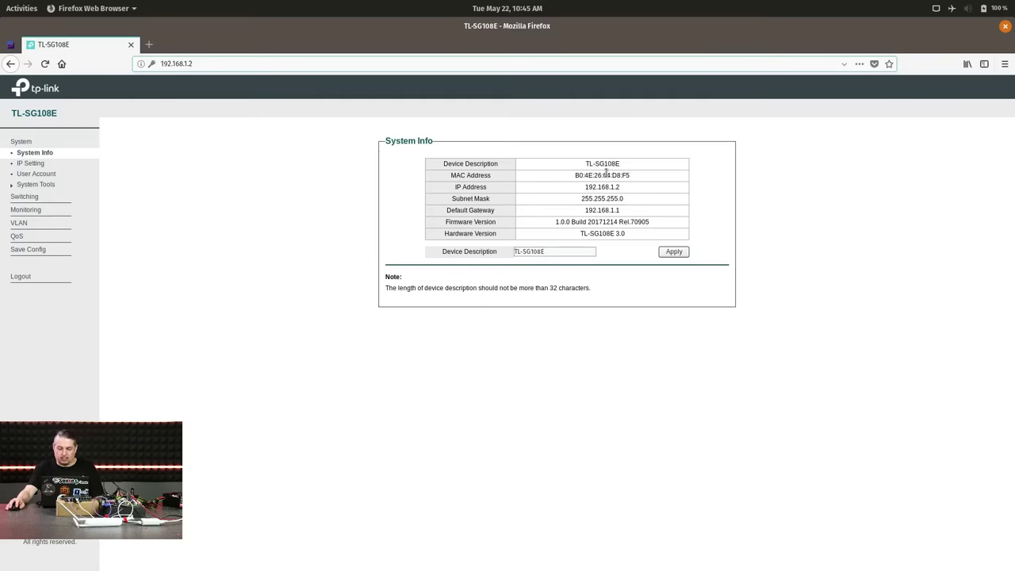
pyautogui.moveTo(580, 233); pyautogui.dragTo(658, 238)
pyautogui.click(618, 235)
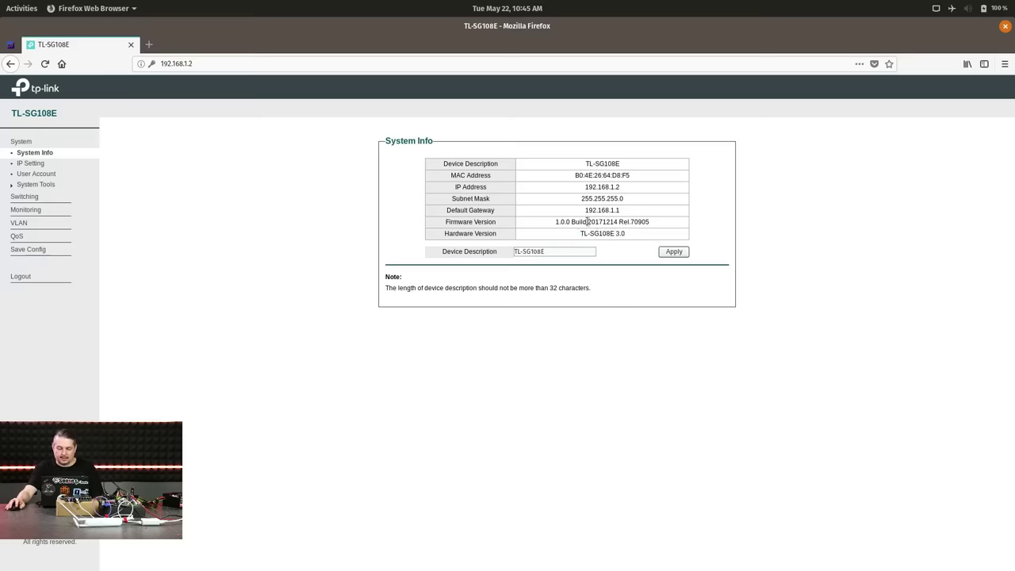
pyautogui.moveTo(588, 222); pyautogui.dragTo(617, 222)
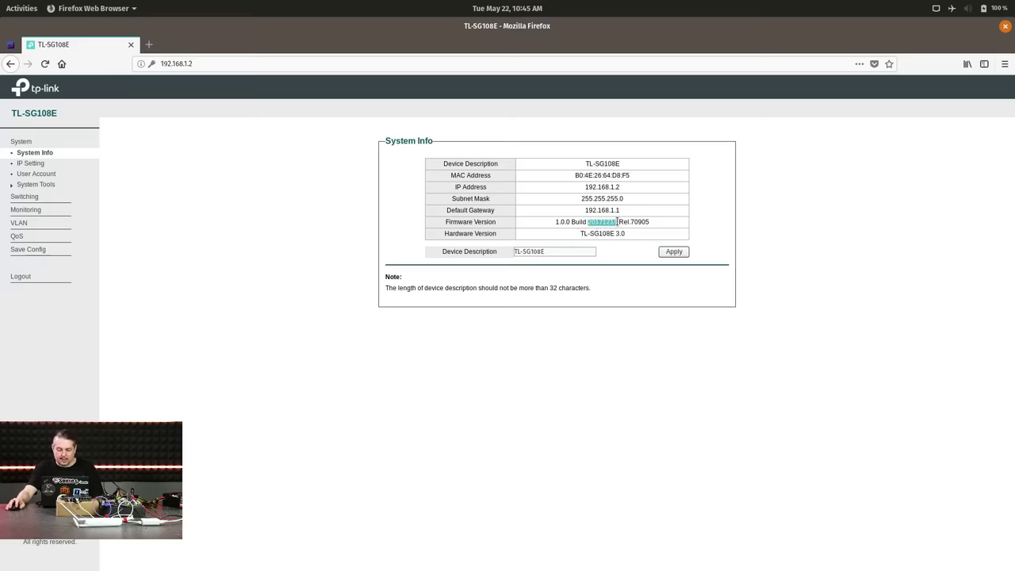
pyautogui.click(620, 223)
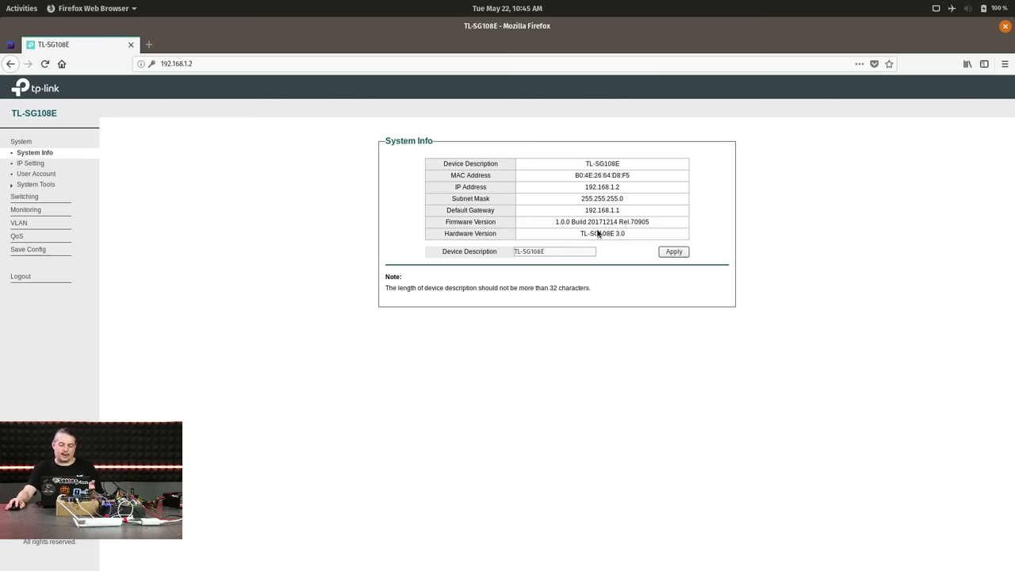
pyautogui.moveTo(609, 222); pyautogui.dragTo(586, 222)
pyautogui.click(587, 222)
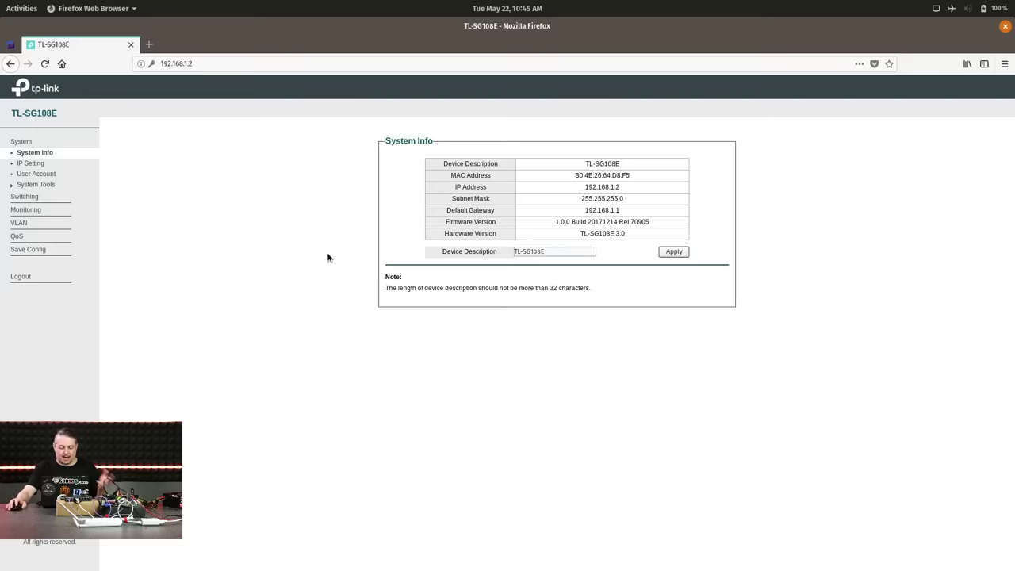
# Step: Inspect the IP Setting address fields showing static 192.168.1.2, then go to User Account
pyautogui.click(47, 162)
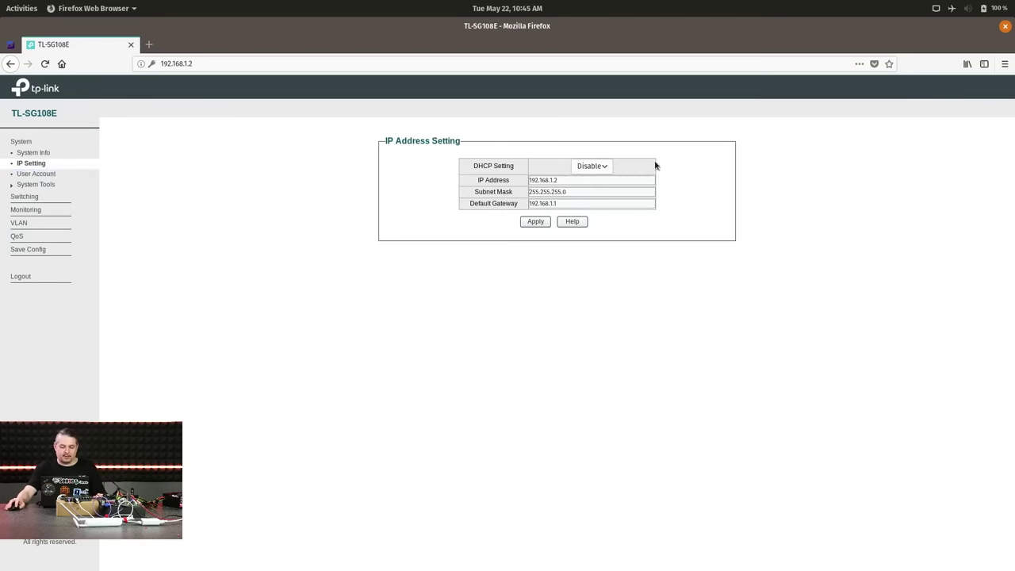
pyautogui.click(603, 180)
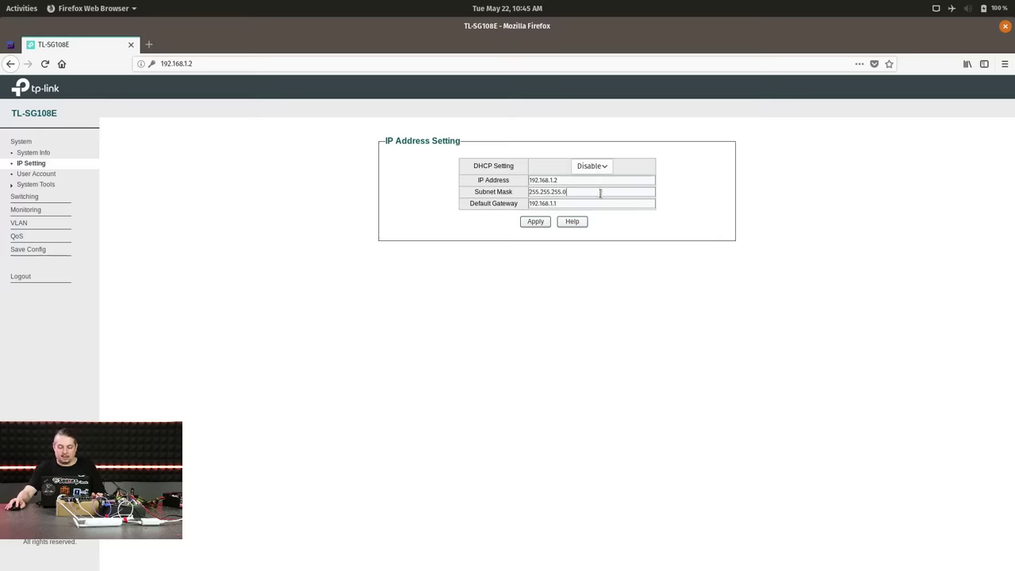
pyautogui.write('2')
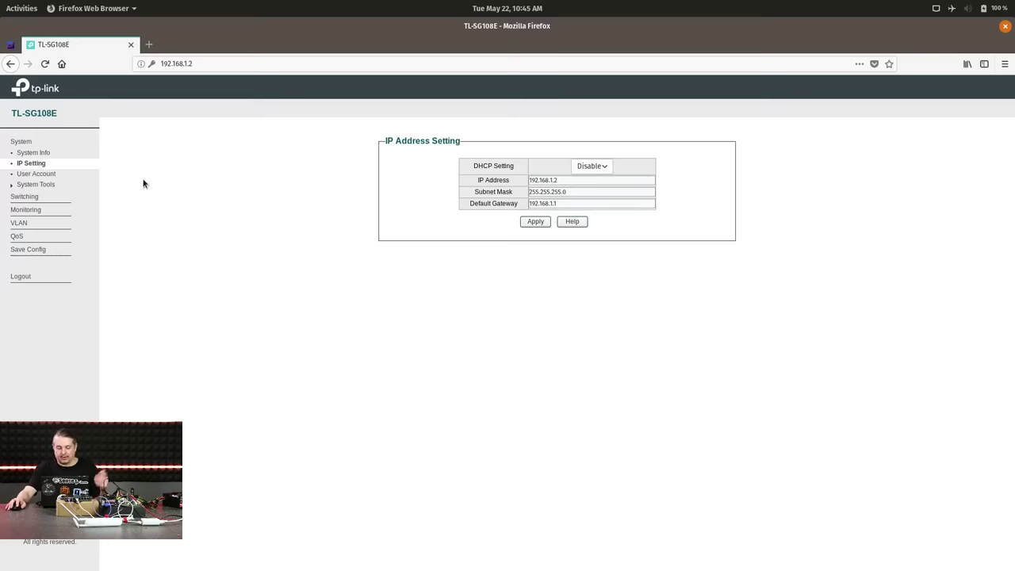
pyautogui.click(35, 173)
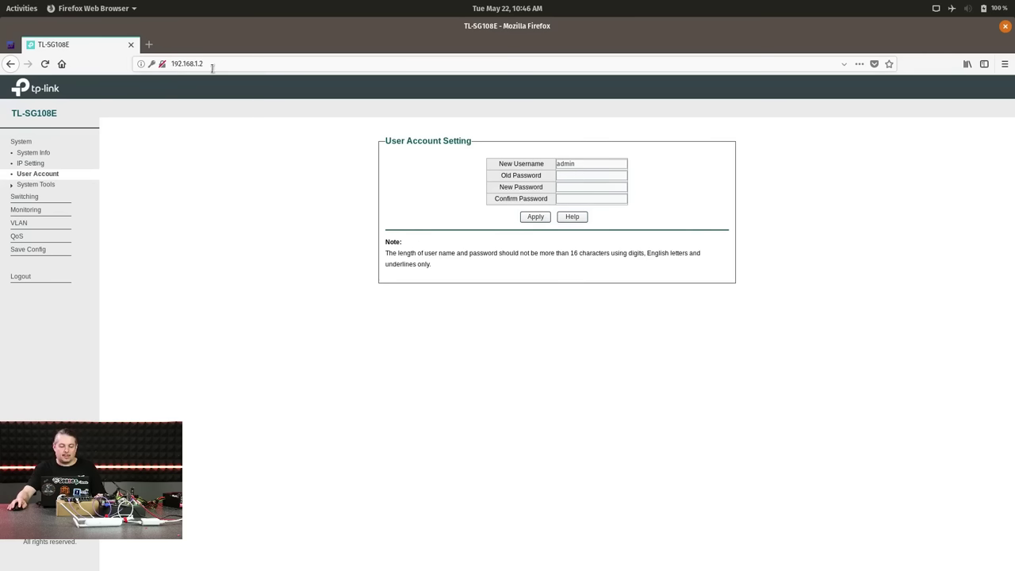
# Step: Check the insecure-connection warning, then view the Backup and Restore and System Reboot pages
pyautogui.click(161, 65)
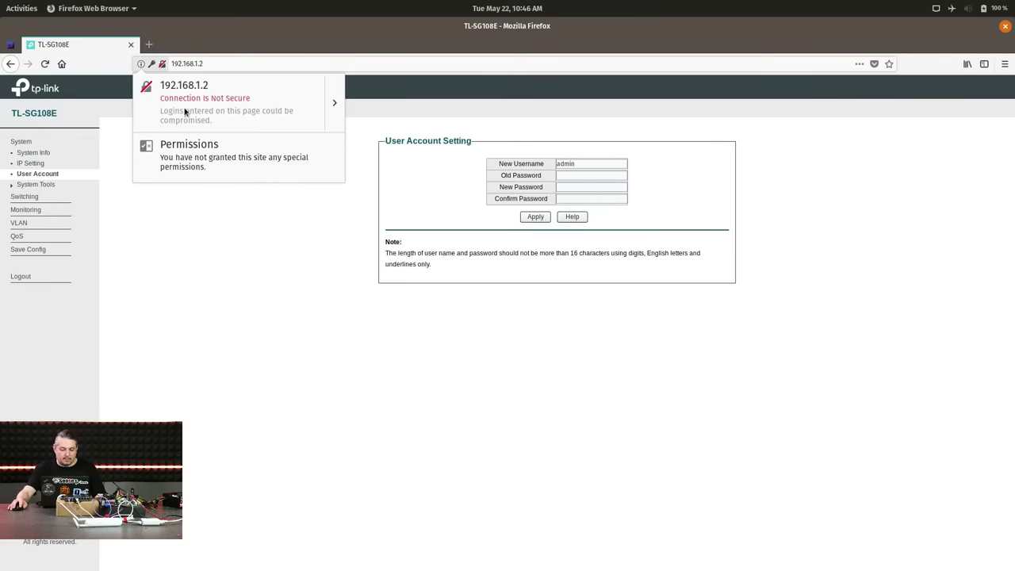
pyautogui.click(230, 267)
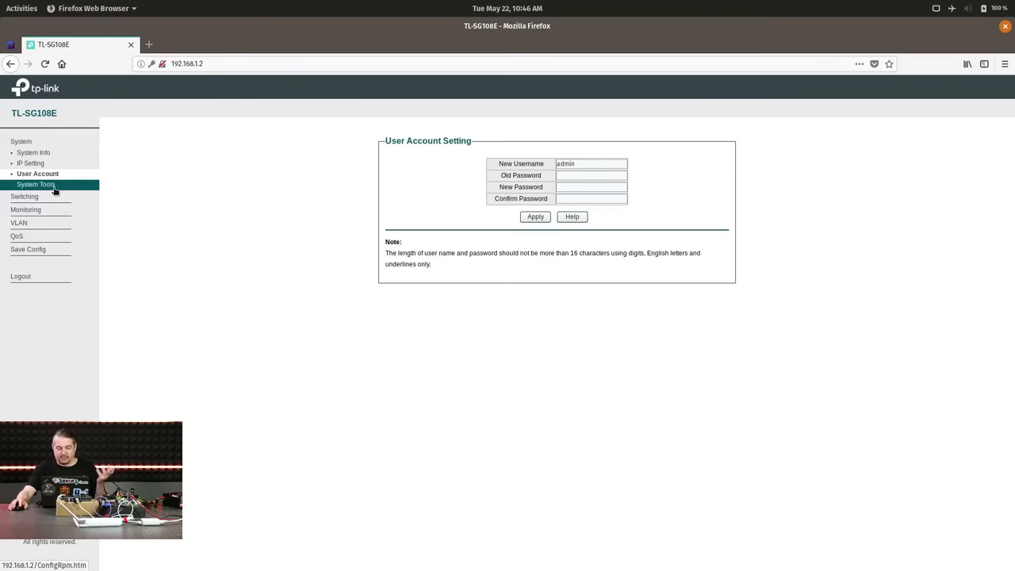
pyautogui.click(45, 187)
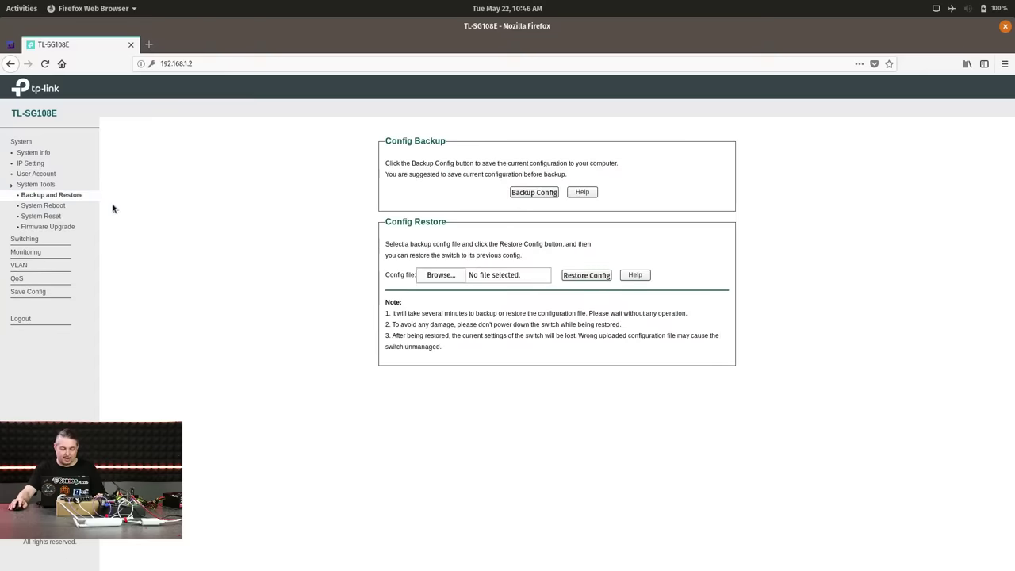
pyautogui.click(69, 206)
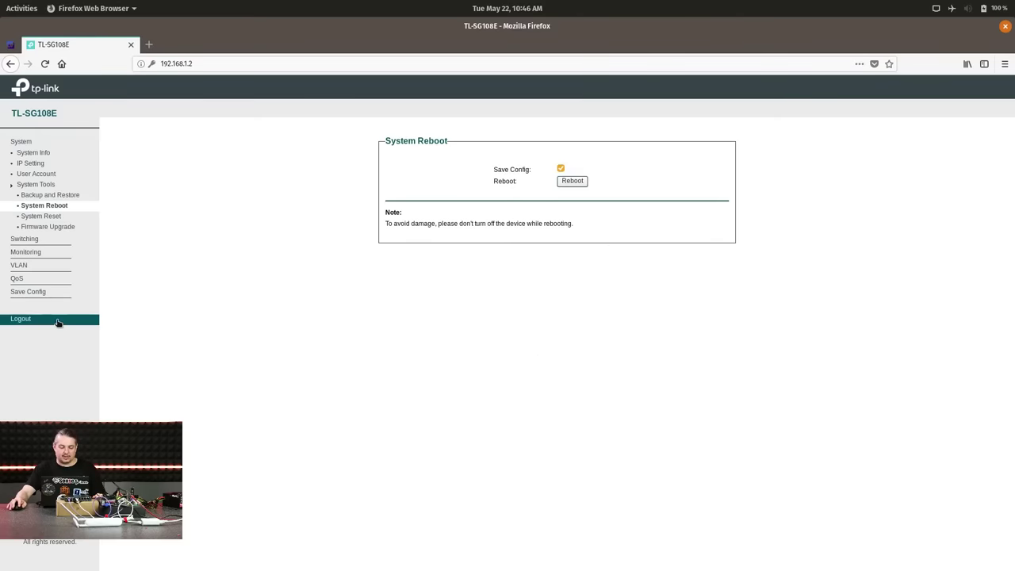
# Step: Save the switch configuration twice with Save Config and OK, then open Port Setting
pyautogui.click(38, 294)
pyautogui.click(544, 281)
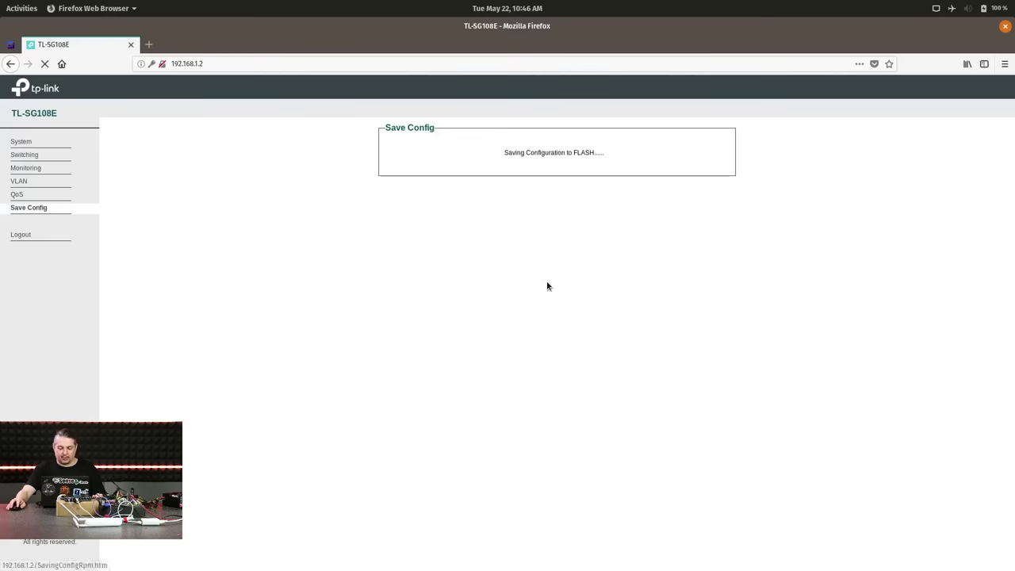
pyautogui.click(54, 145)
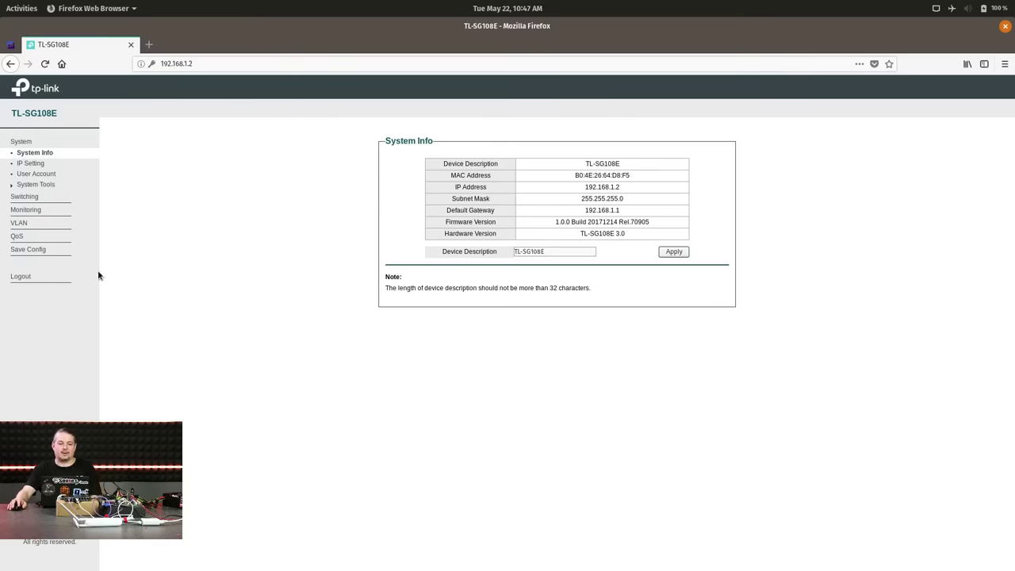
pyautogui.click(47, 251)
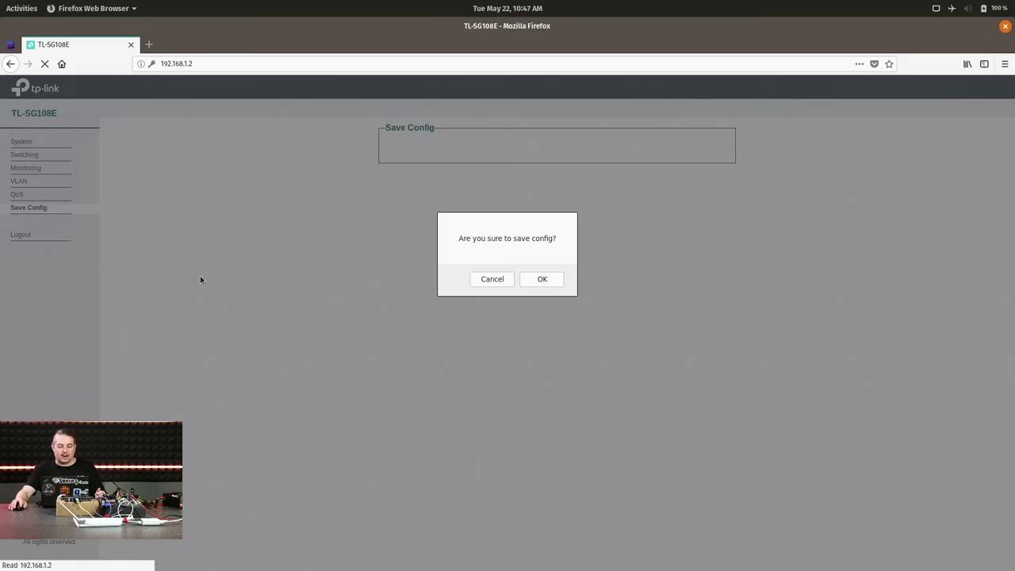
pyautogui.click(543, 278)
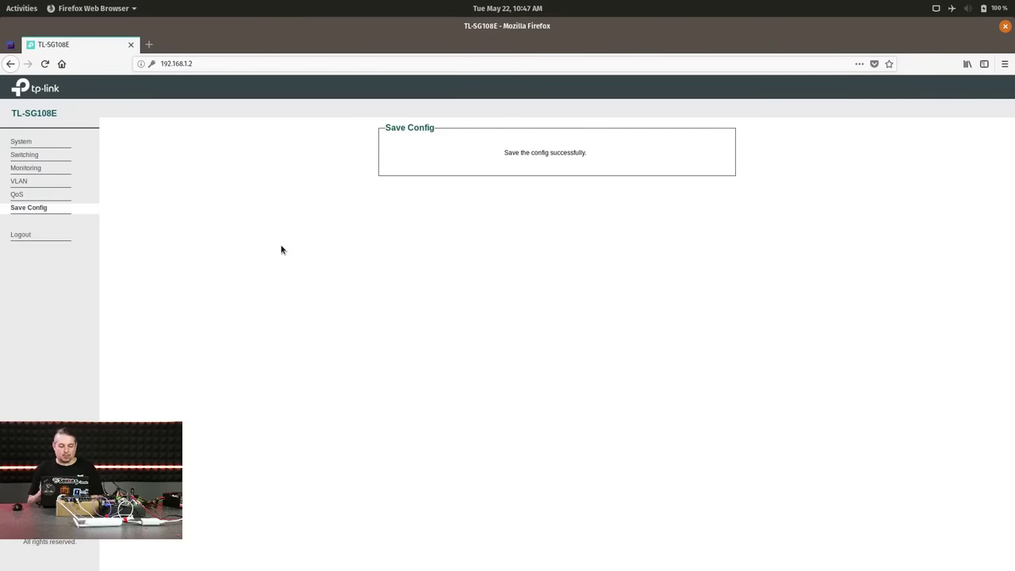
pyautogui.click(40, 157)
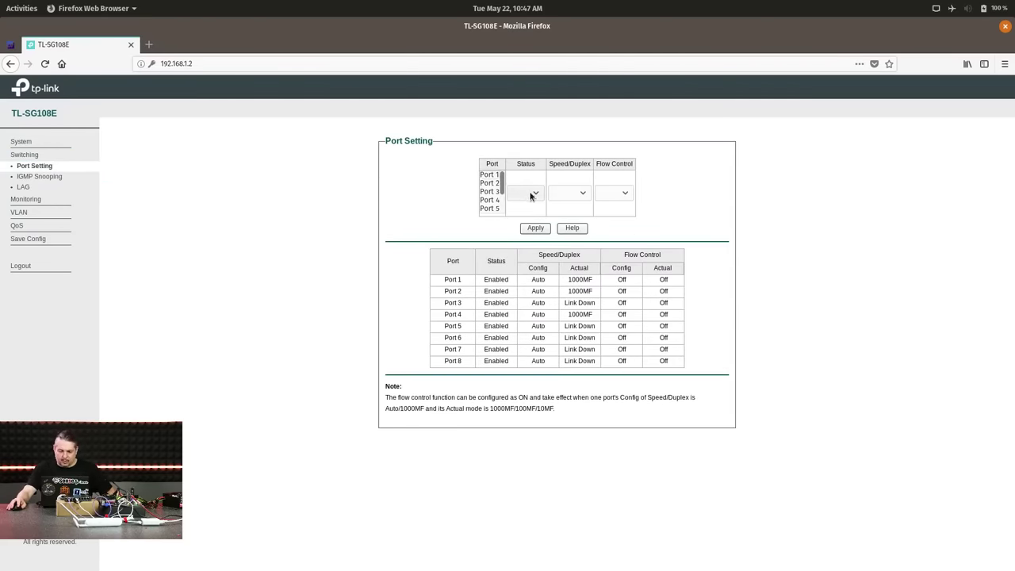
# Step: Look at the flow control options, then open Static LAG and keep LAG 1 as group ID
pyautogui.click(610, 193)
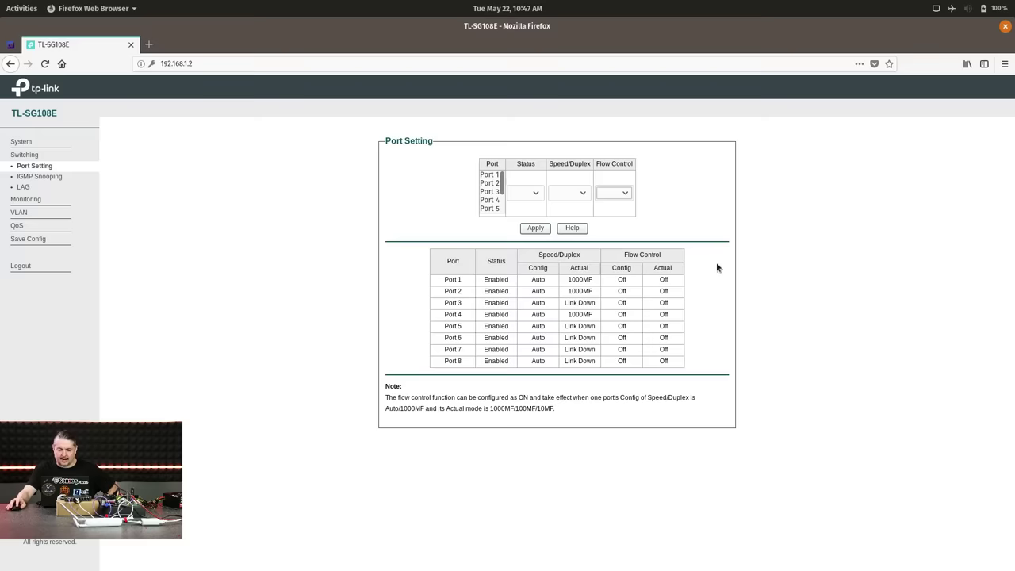
pyautogui.click(61, 177)
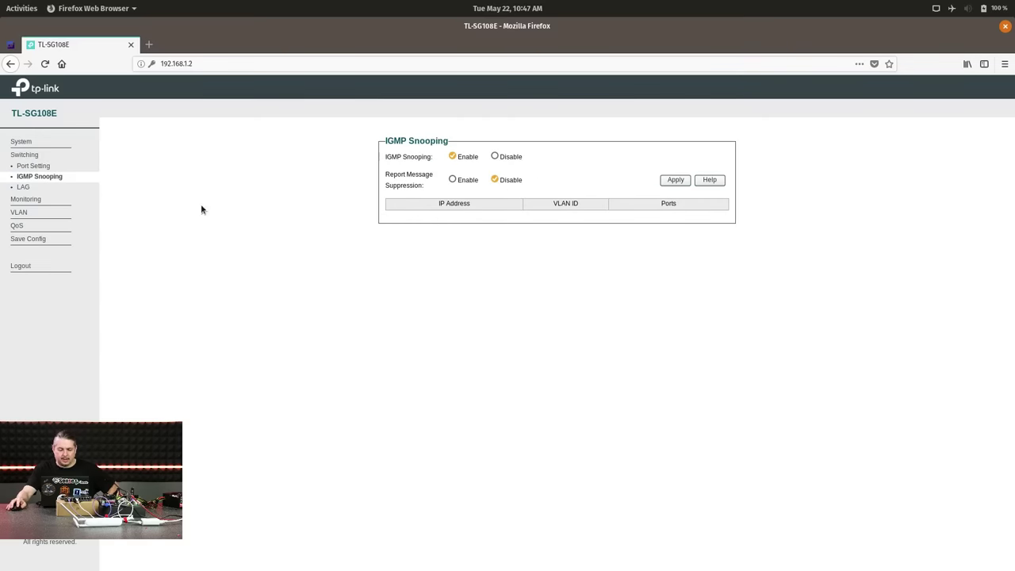
pyautogui.click(62, 190)
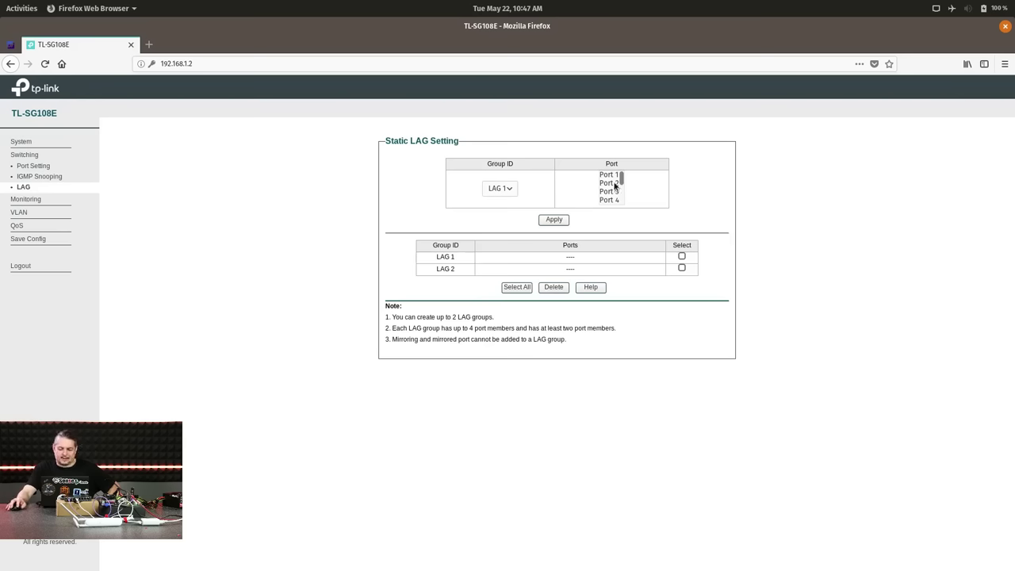
pyautogui.click(512, 188)
pyautogui.click(507, 204)
pyautogui.click(508, 204)
pyautogui.click(622, 187)
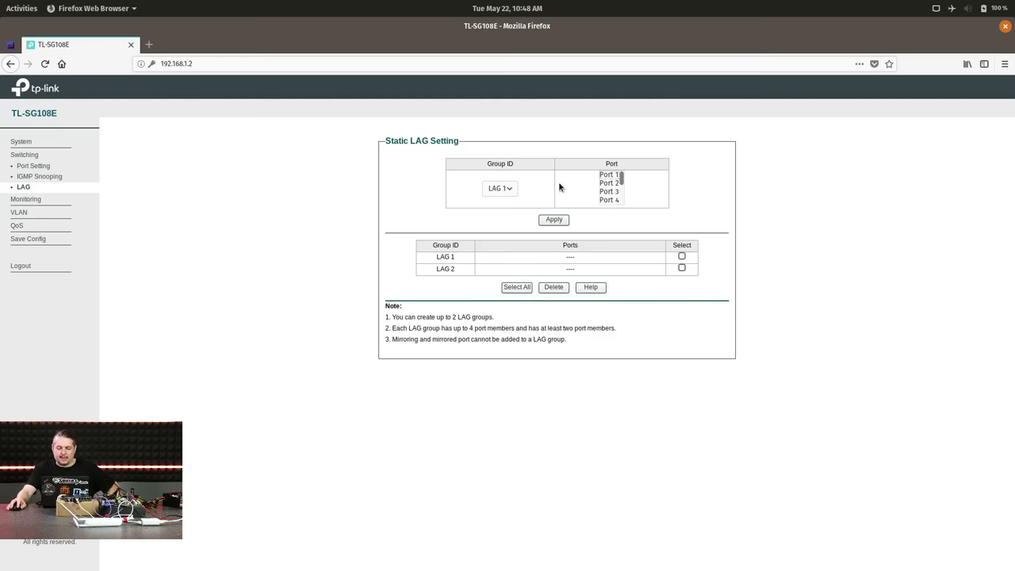
# Step: Tick LAG 1 and select ports 2, 3 and 4 for it, without applying
pyautogui.click(681, 257)
pyautogui.moveTo(608, 174); pyautogui.dragTo(609, 183)
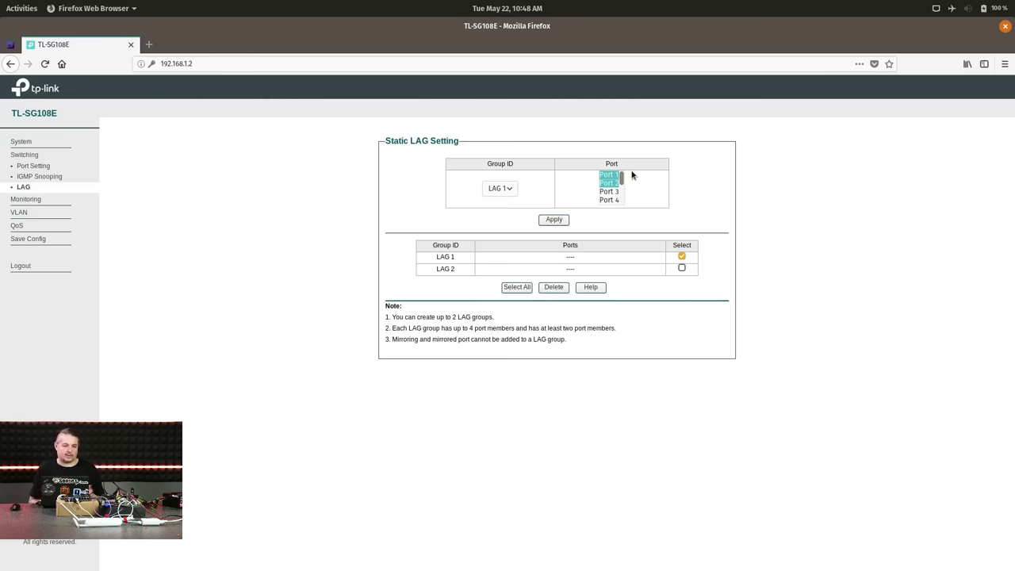
pyautogui.keyDown('ctrl'); pyautogui.click(609, 193); pyautogui.keyUp('ctrl')
pyautogui.scroll(-2, 623, 181)
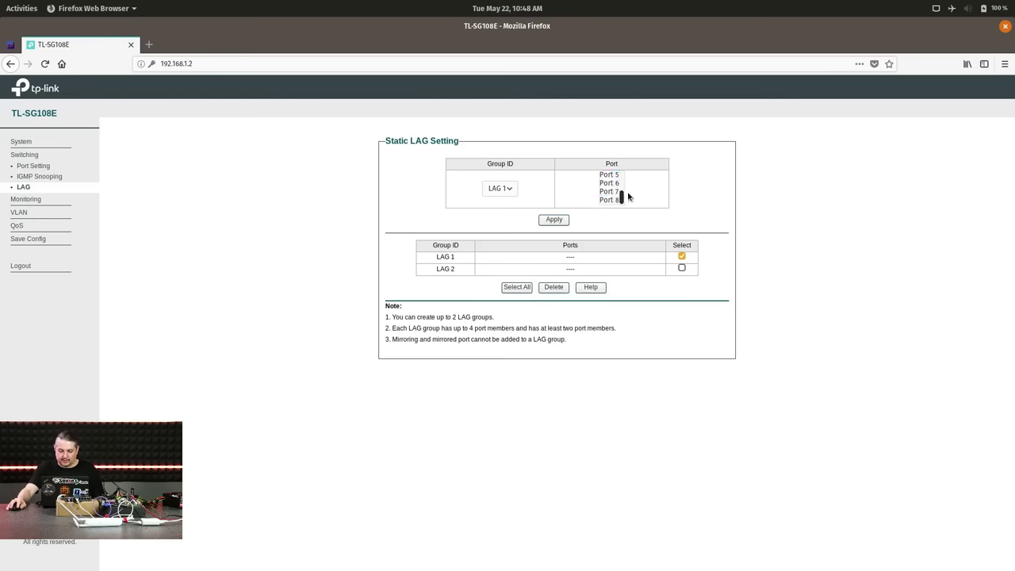
pyautogui.scroll(2, 626, 190)
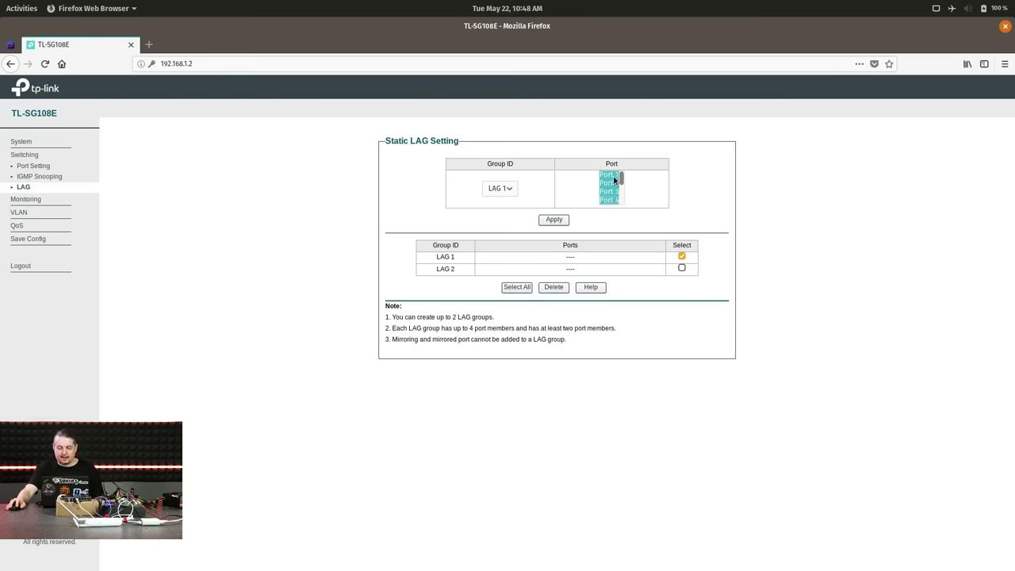
pyautogui.keyDown('ctrl'); pyautogui.click(611, 175); pyautogui.keyUp('ctrl')
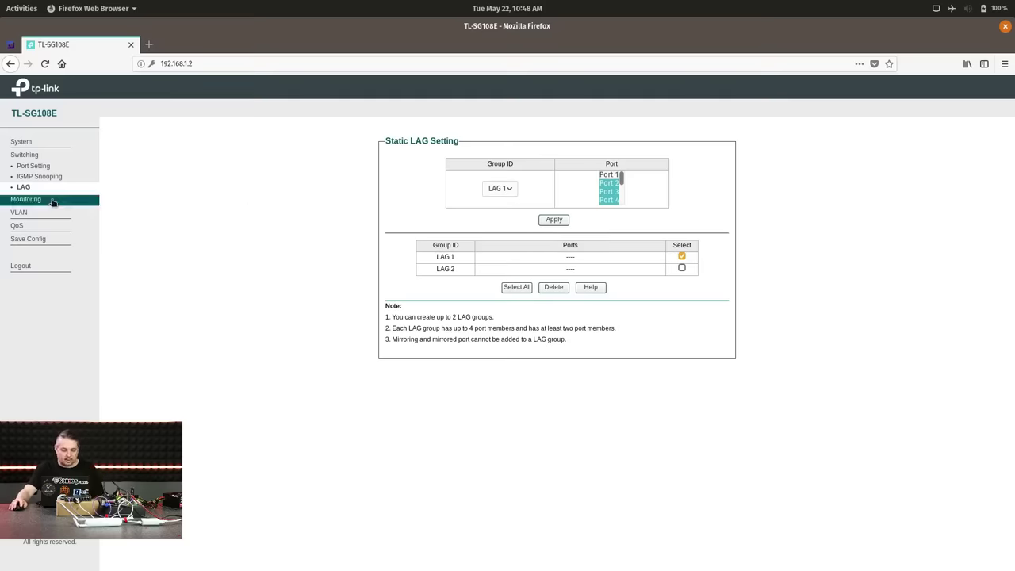
# Step: View the per-port traffic counters in Port Statistics, then open Port Mirror
pyautogui.click(48, 199)
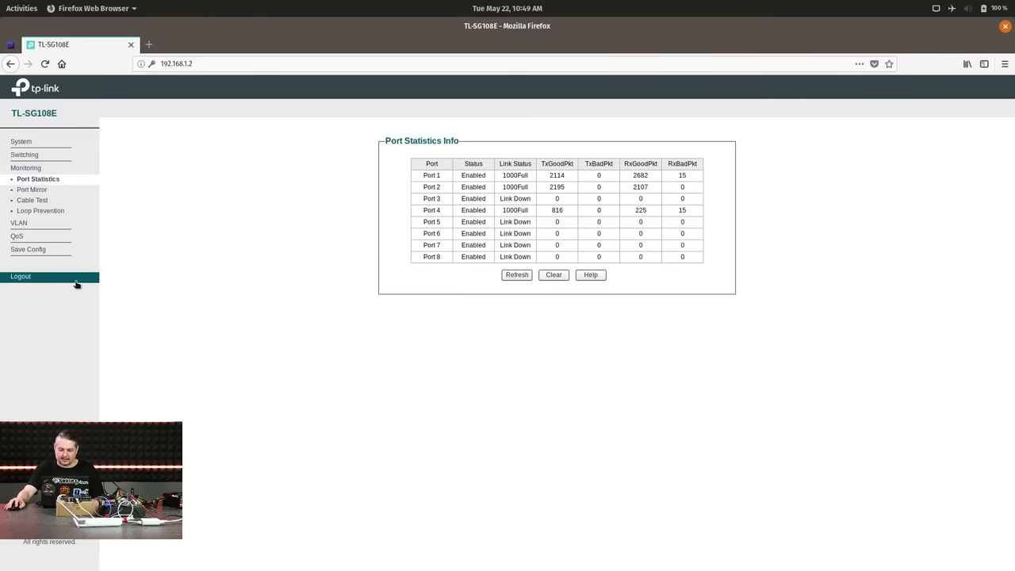
pyautogui.click(43, 193)
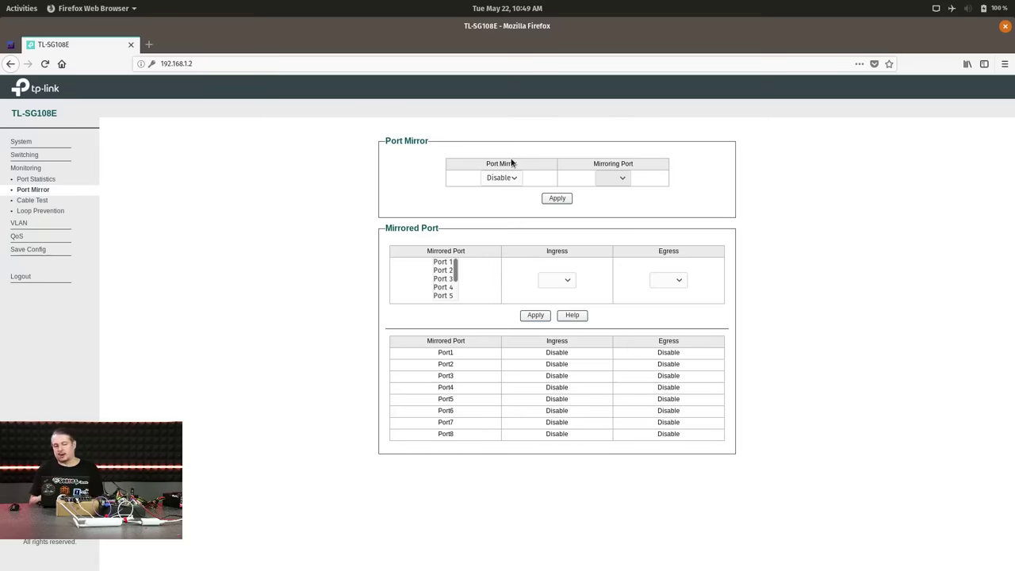
# Step: Open the Cable Test page and briefly enlarge the saved cable test screenshot before closing it
pyautogui.click(73, 202)
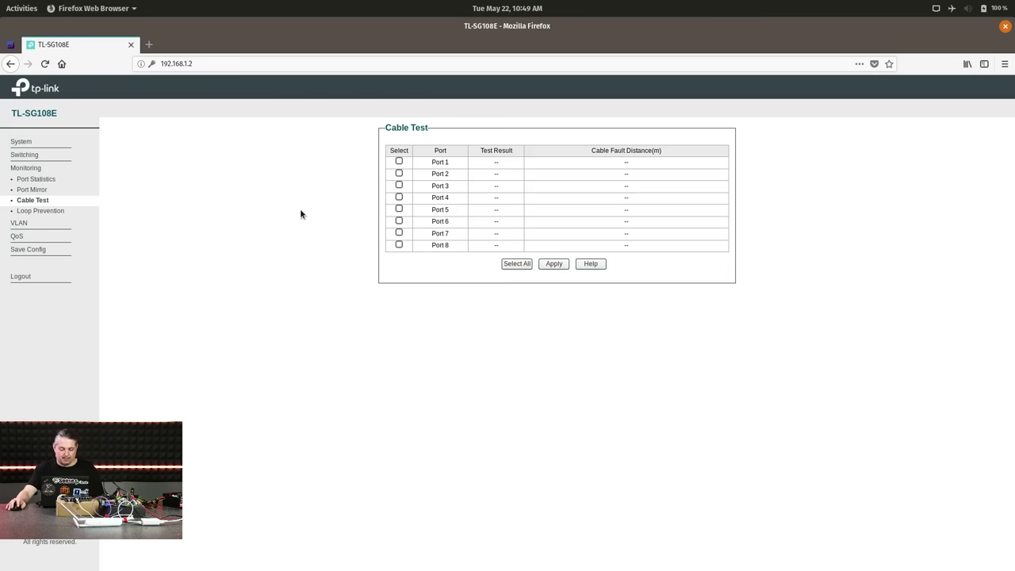
pyautogui.press('super')
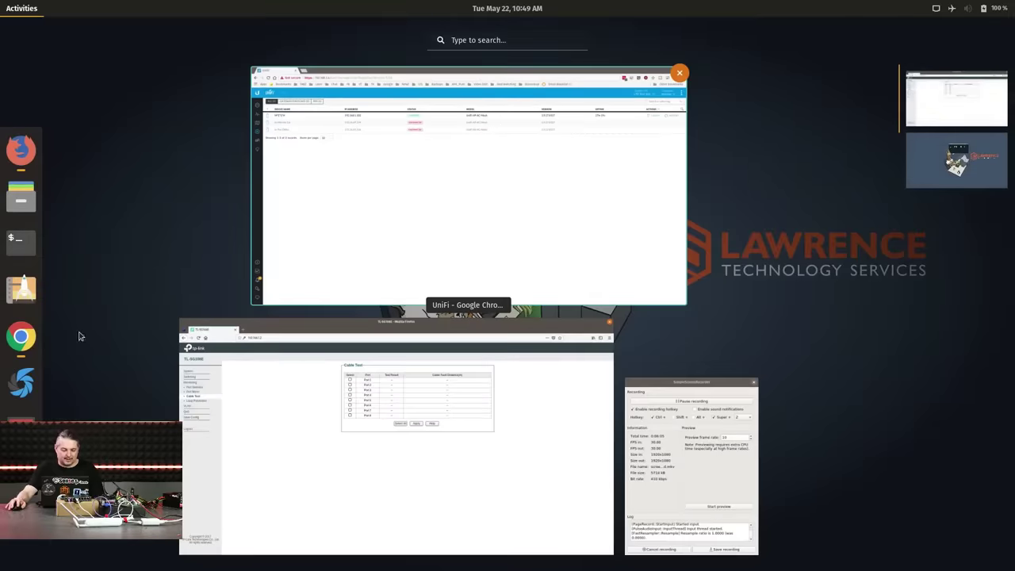
pyautogui.press('super')
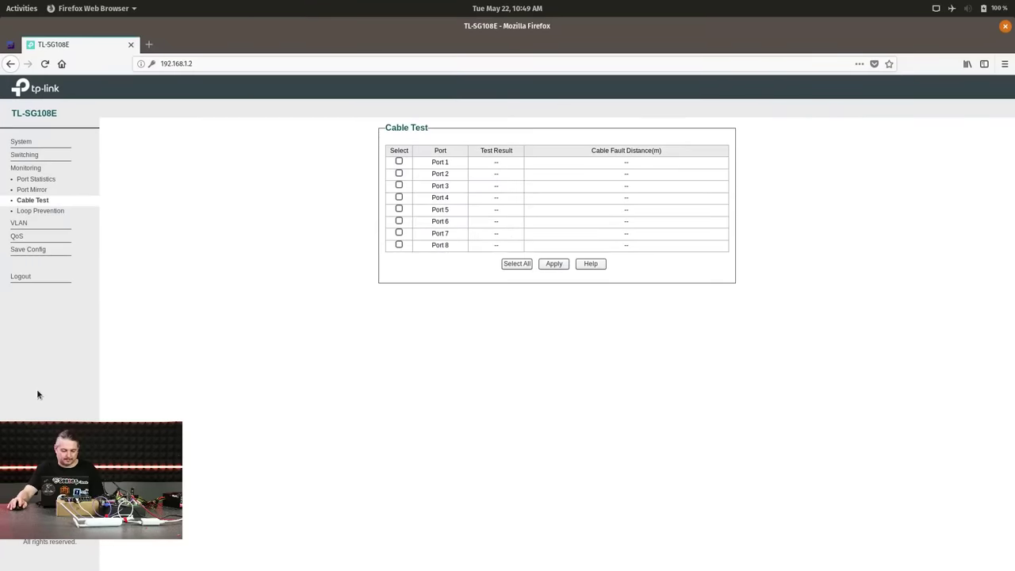
pyautogui.moveTo(826, 445); pyautogui.dragTo(981, 535)
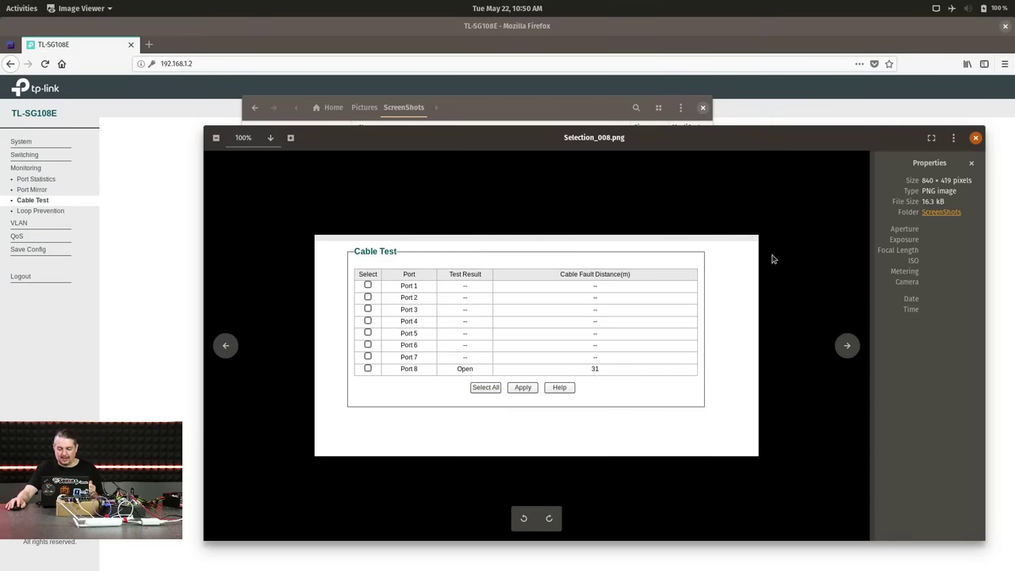
pyautogui.click(975, 138)
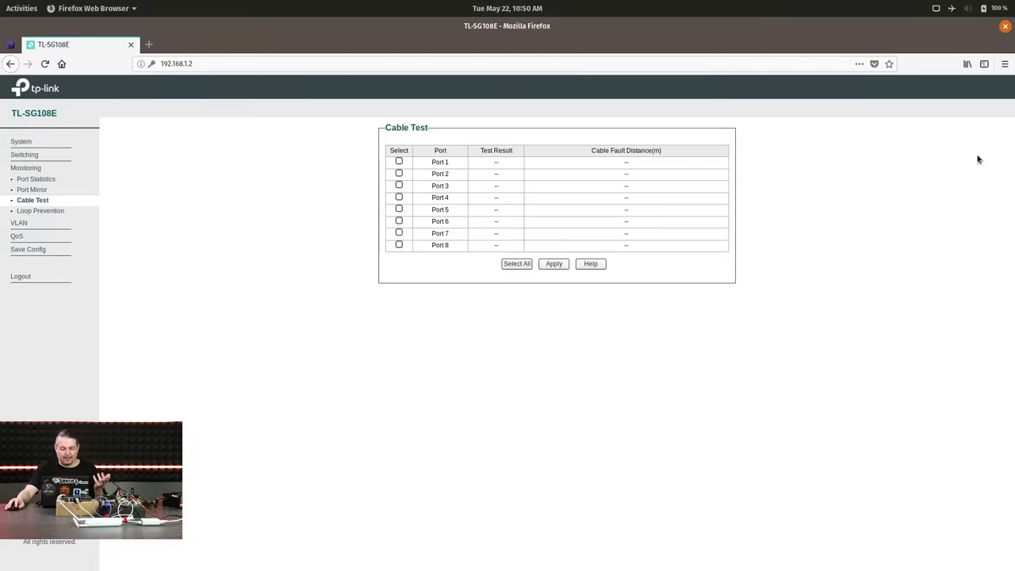
# Step: Test cables on all ports (1, 2, 4 Normal, others Open), then open Loop Prevention
pyautogui.click(516, 263)
pyautogui.click(553, 265)
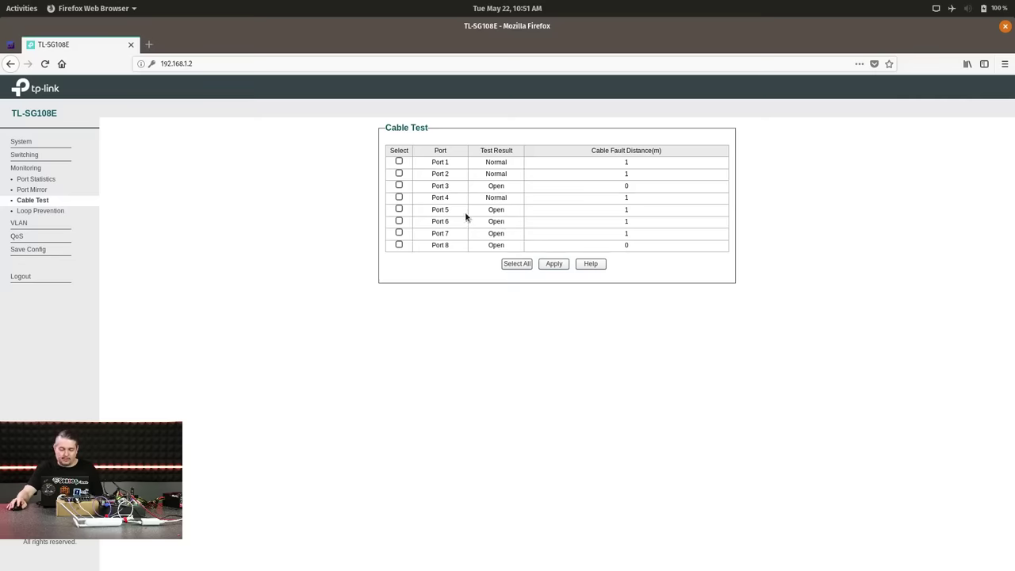
pyautogui.click(41, 211)
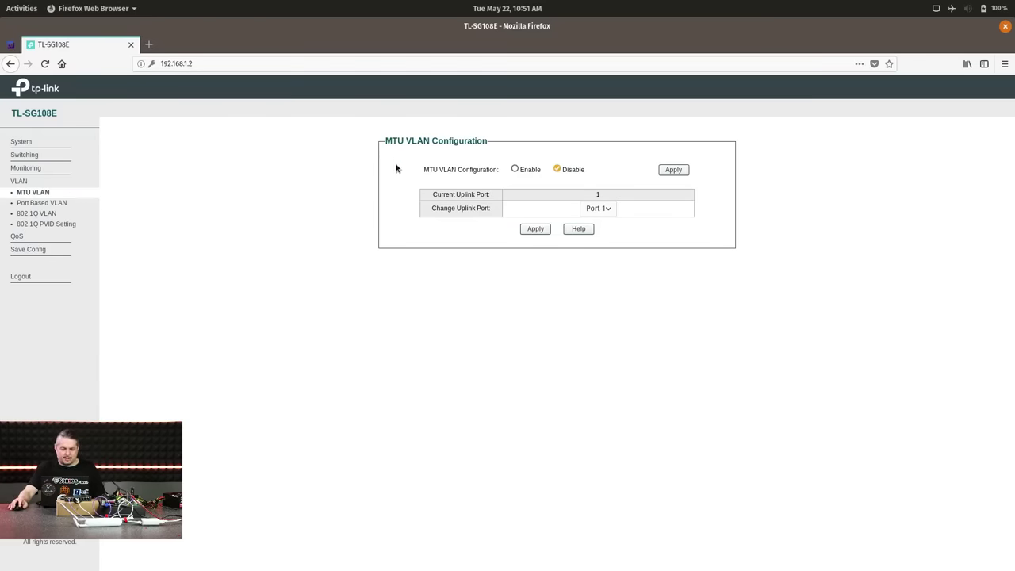
# Step: Browse the port-based and 802.1Q VLAN pages, QoS Basic, Bandwidth and Storm Control, ending on MTU VLAN
pyautogui.click(44, 202)
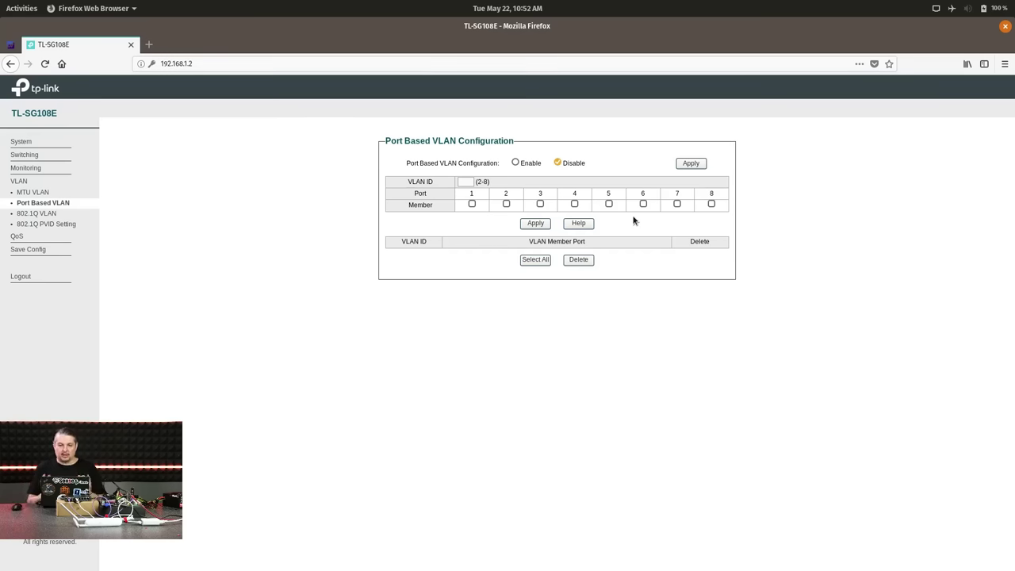
pyautogui.click(48, 213)
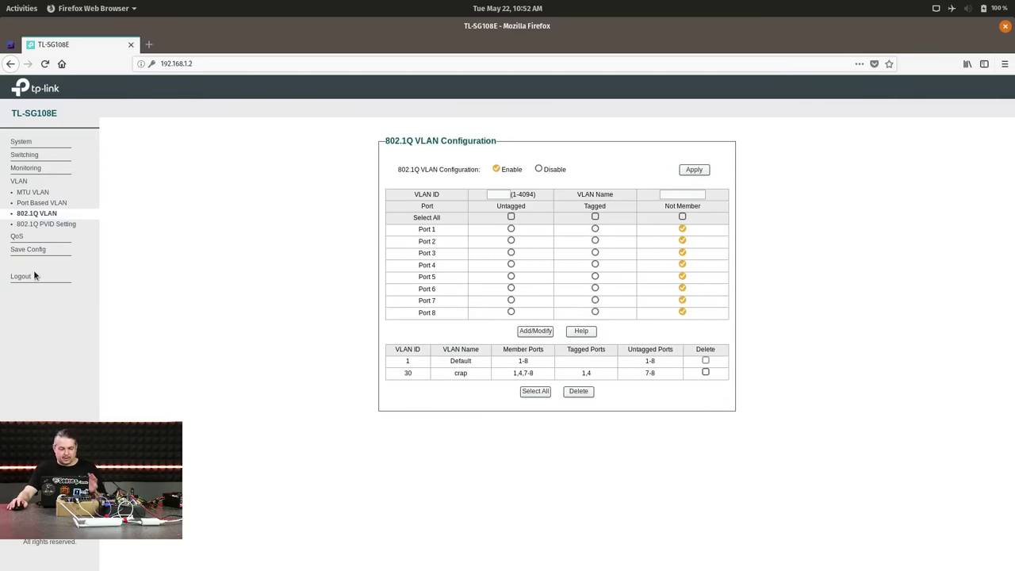
pyautogui.click(32, 236)
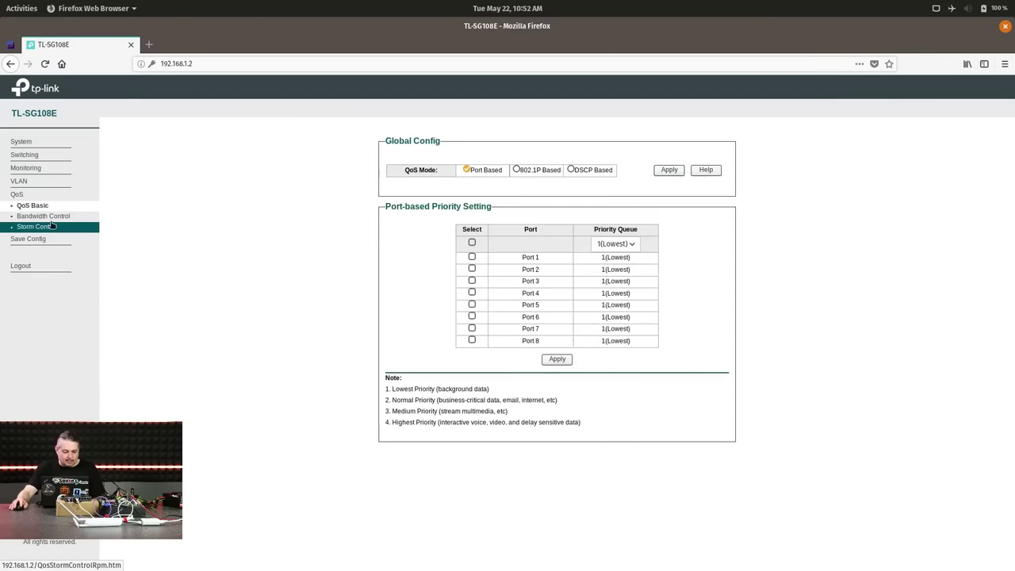
pyautogui.click(50, 217)
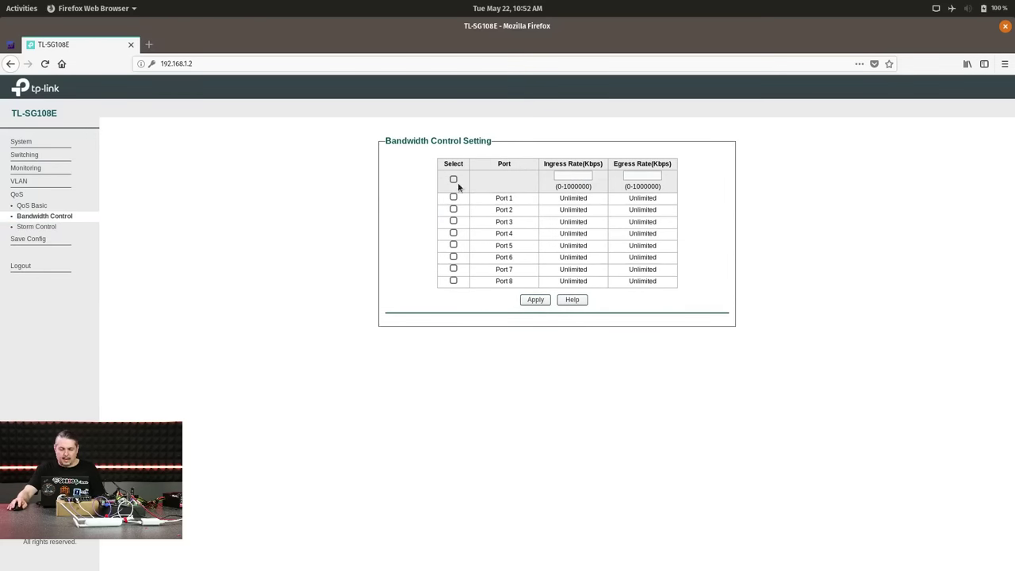
pyautogui.click(68, 226)
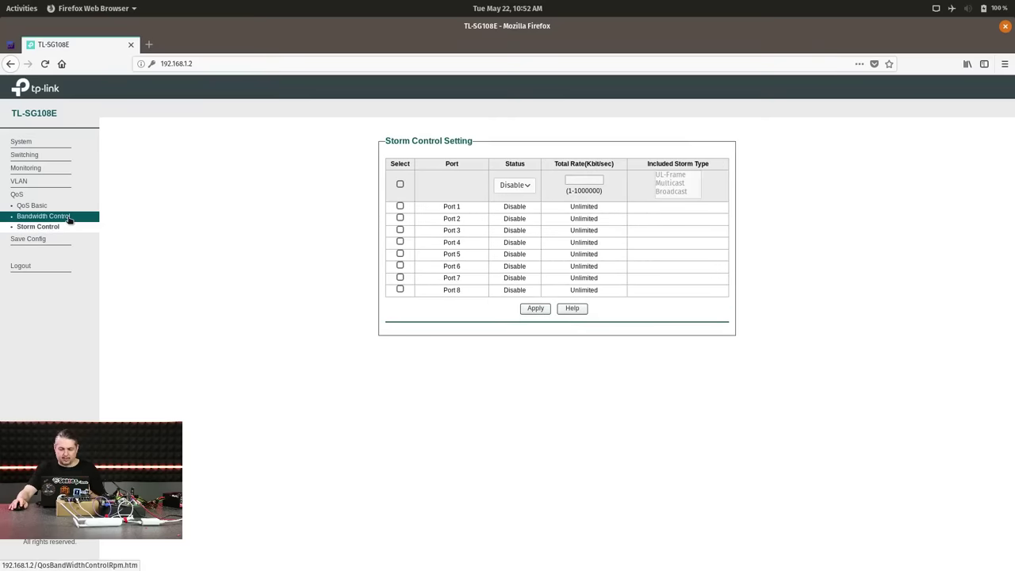
pyautogui.click(70, 217)
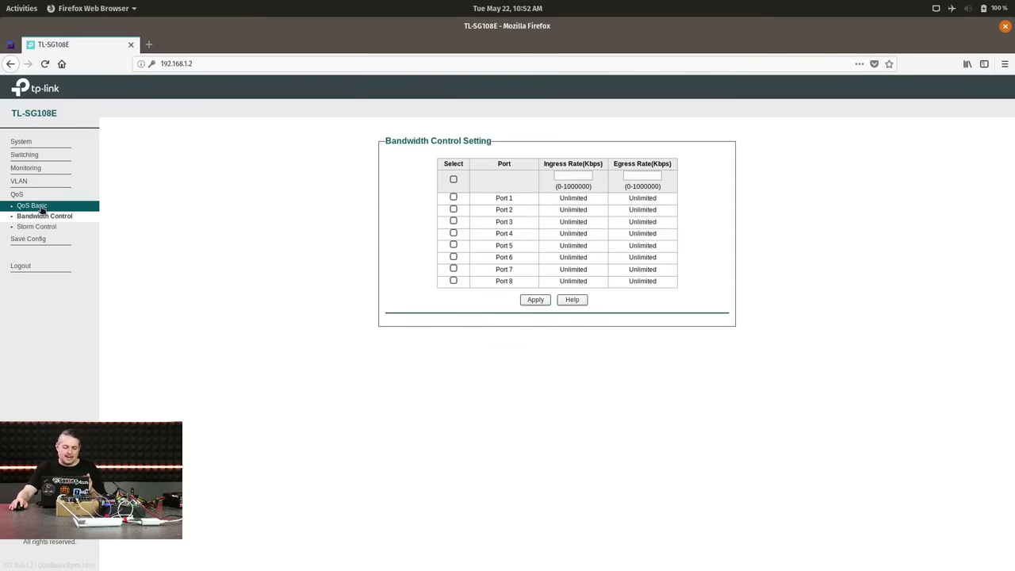
pyautogui.click(45, 208)
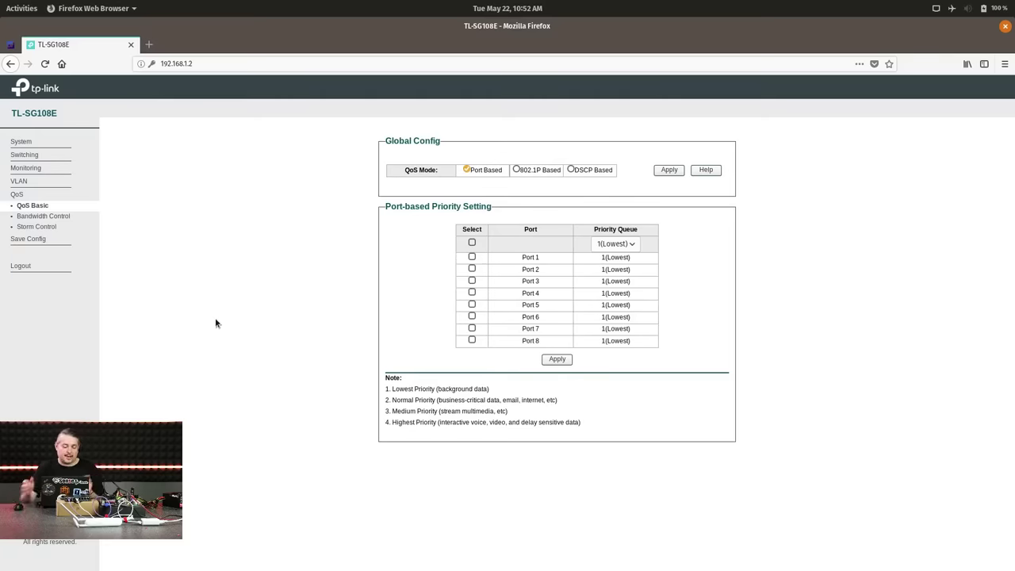
pyautogui.click(38, 183)
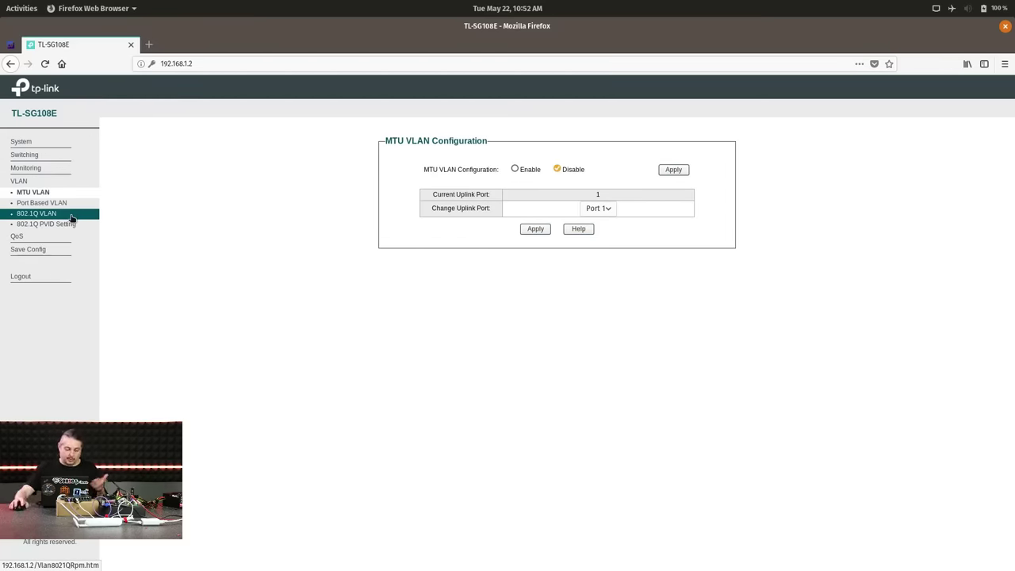
# Step: Open 802.1Q VLAN and look up VLAN IDs 1 and 30 to see their port memberships
pyautogui.click(71, 218)
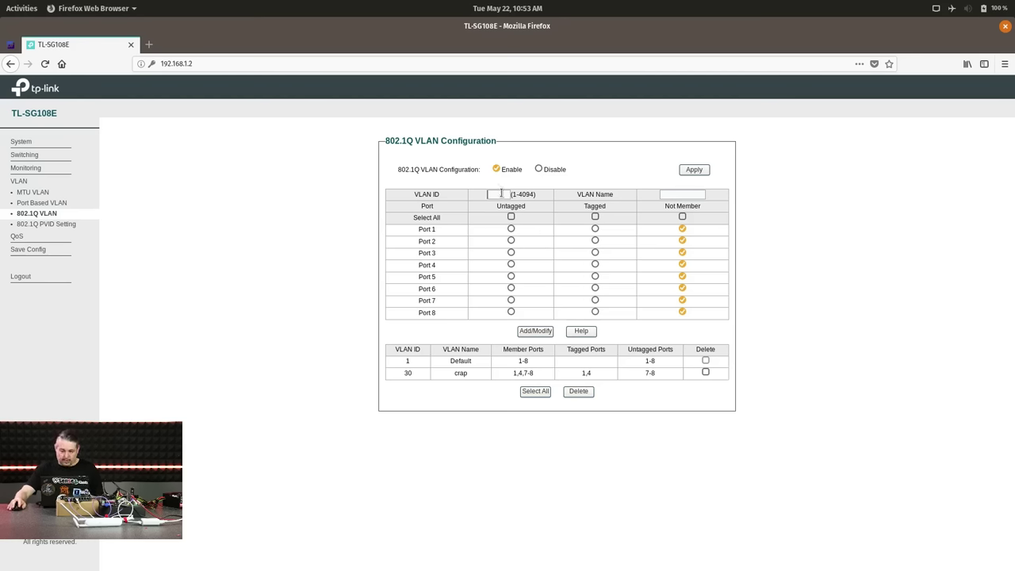
pyautogui.write('1')
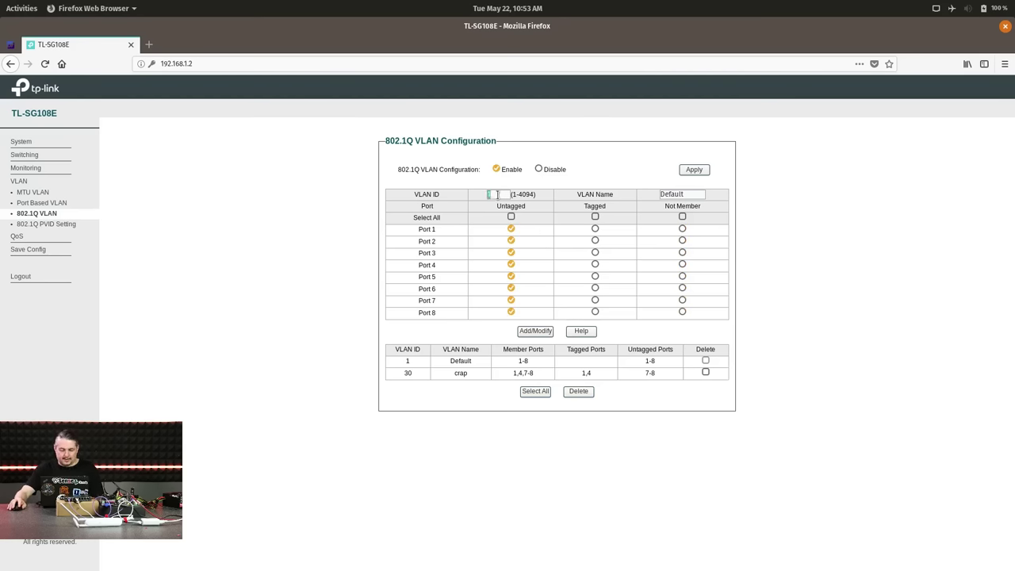
pyautogui.press('BackSpace')
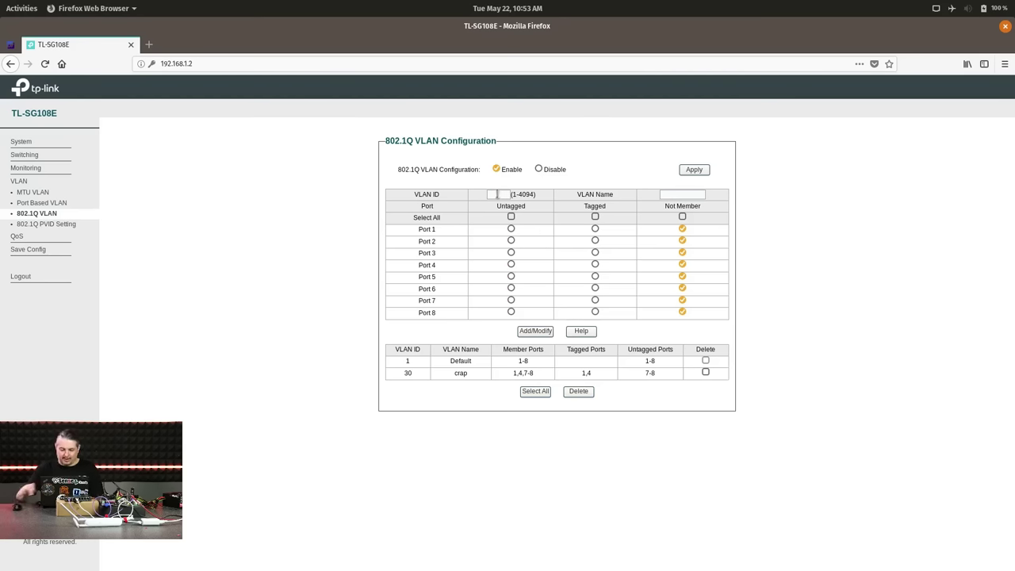
pyautogui.write('1')
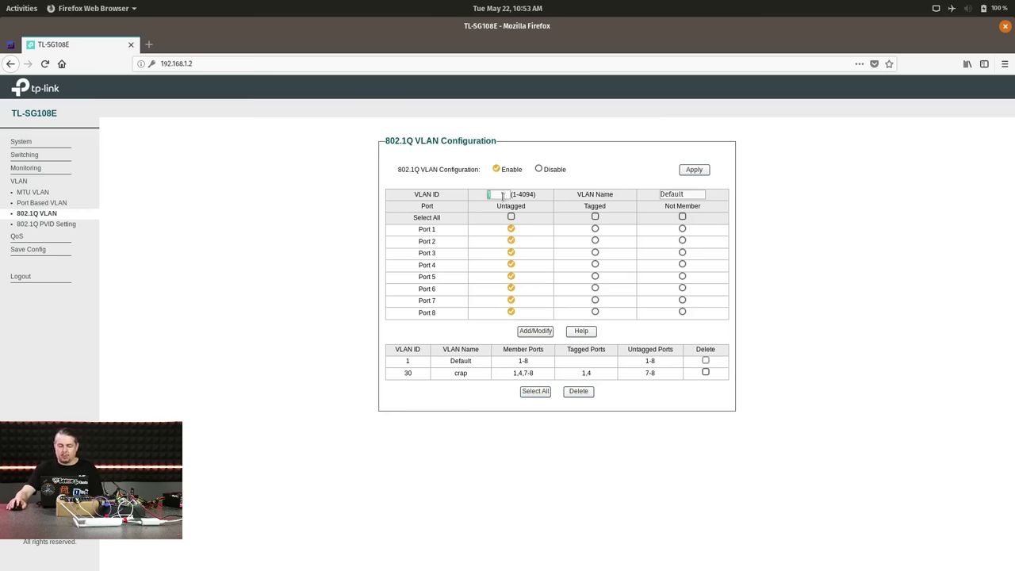
pyautogui.write('30')
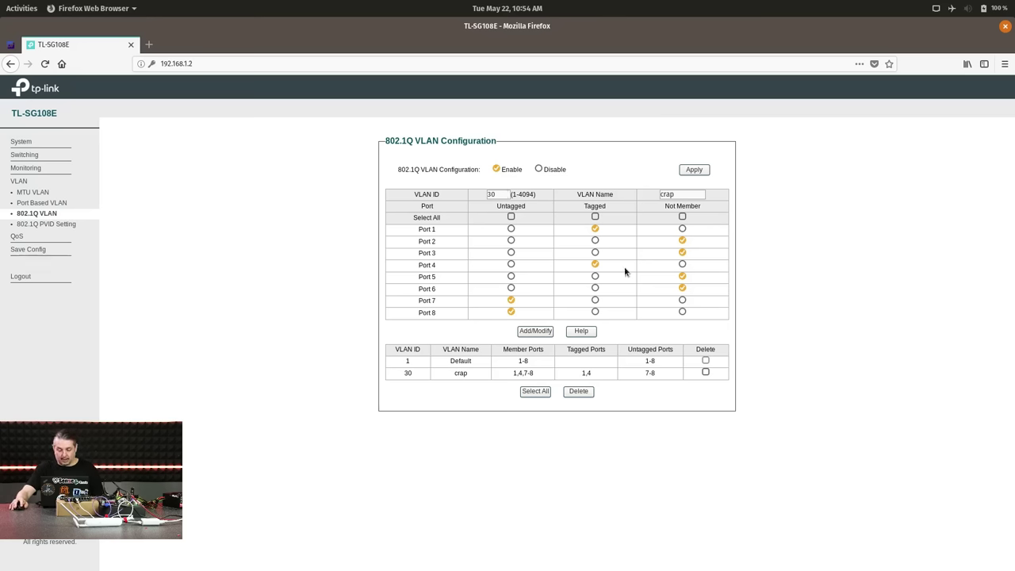
# Step: Replace the VLAN ID with 40 and attempt to submit it with Add/Modify
pyautogui.moveTo(500, 195); pyautogui.dragTo(465, 196)
pyautogui.write('1')
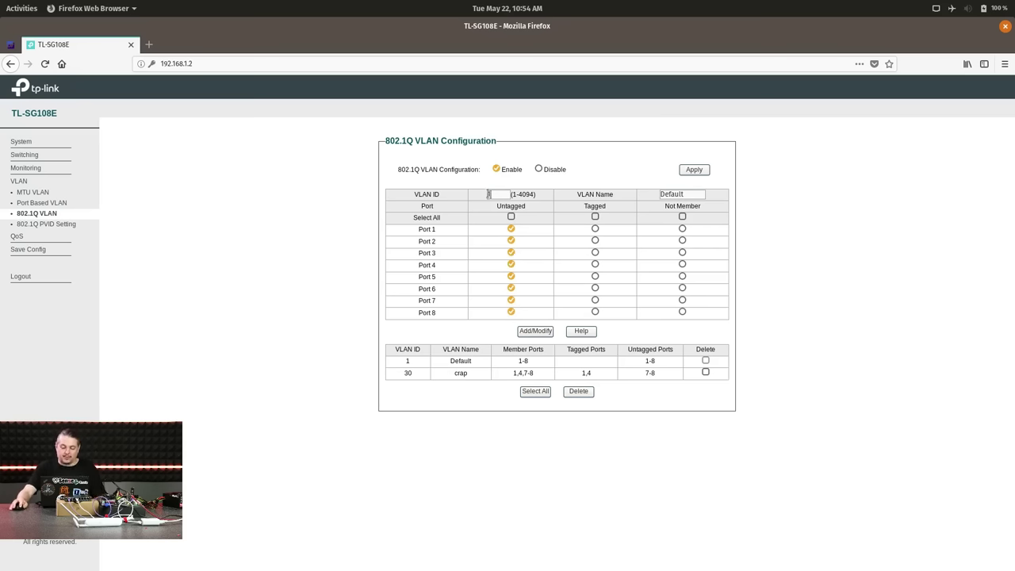
pyautogui.write('40')
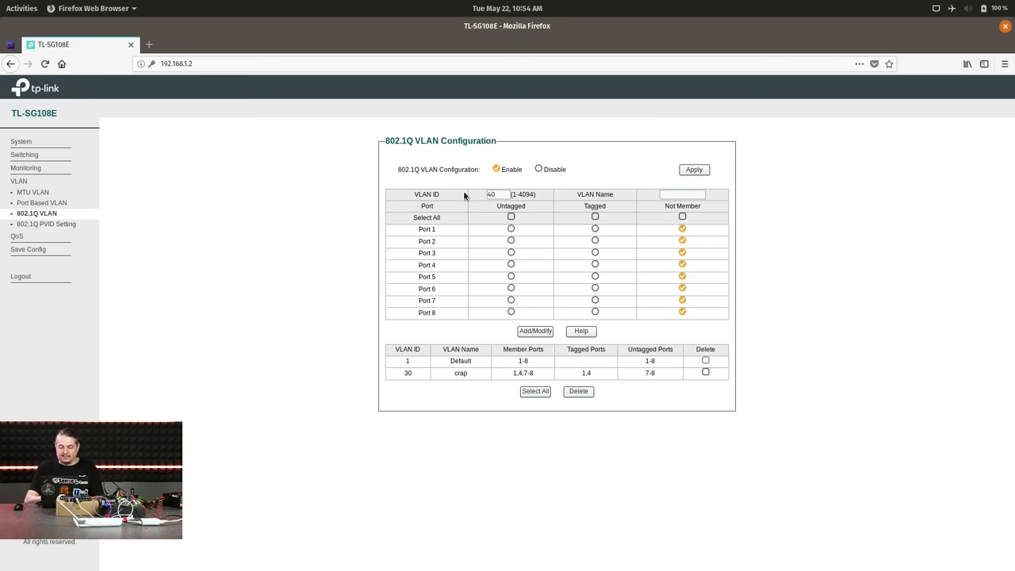
pyautogui.click(545, 331)
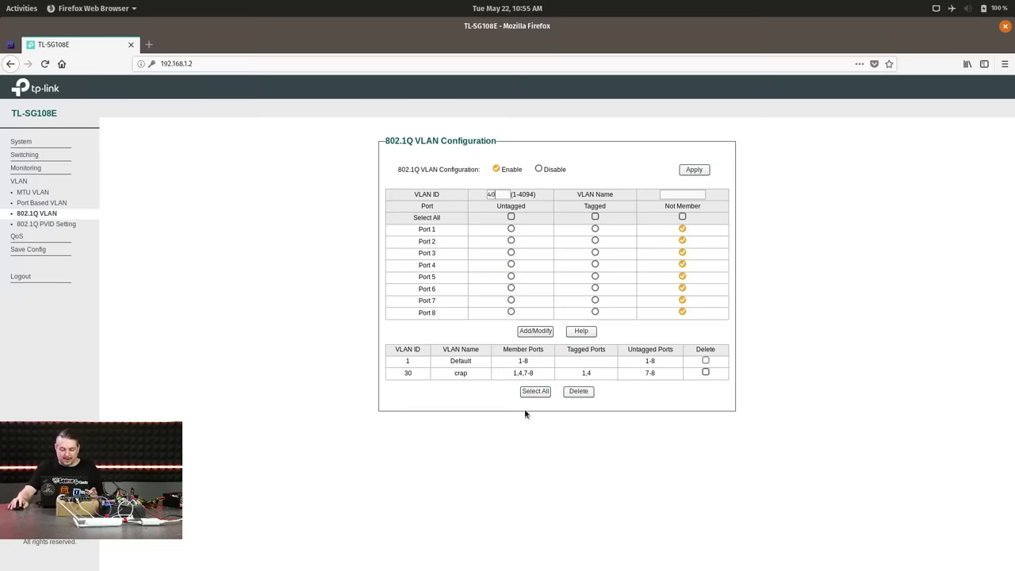
# Step: Show the 802.1Q PVID table, where ports 7 and 8 have PVID 30
pyautogui.click(61, 228)
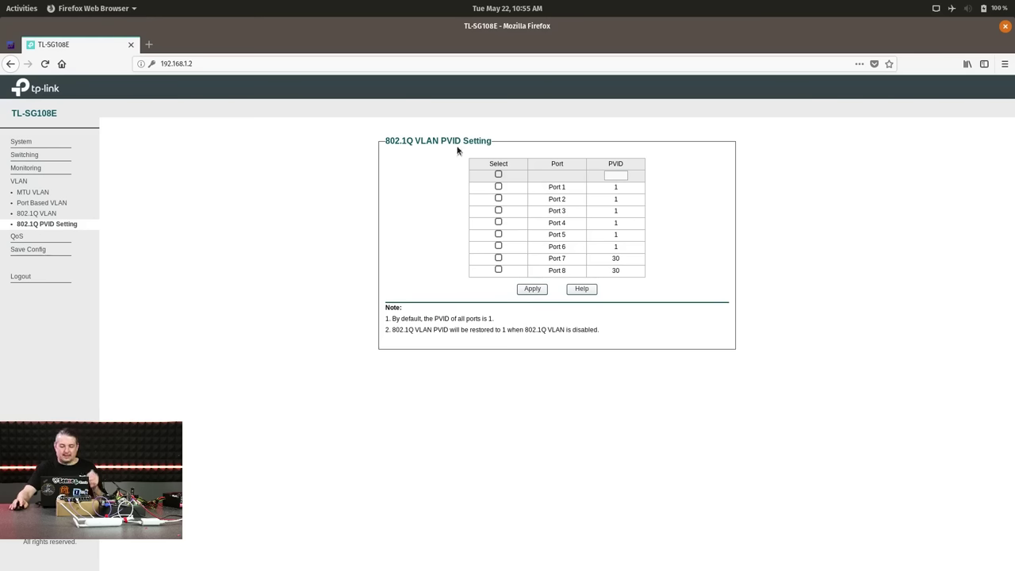
pyautogui.moveTo(442, 143); pyautogui.dragTo(488, 142)
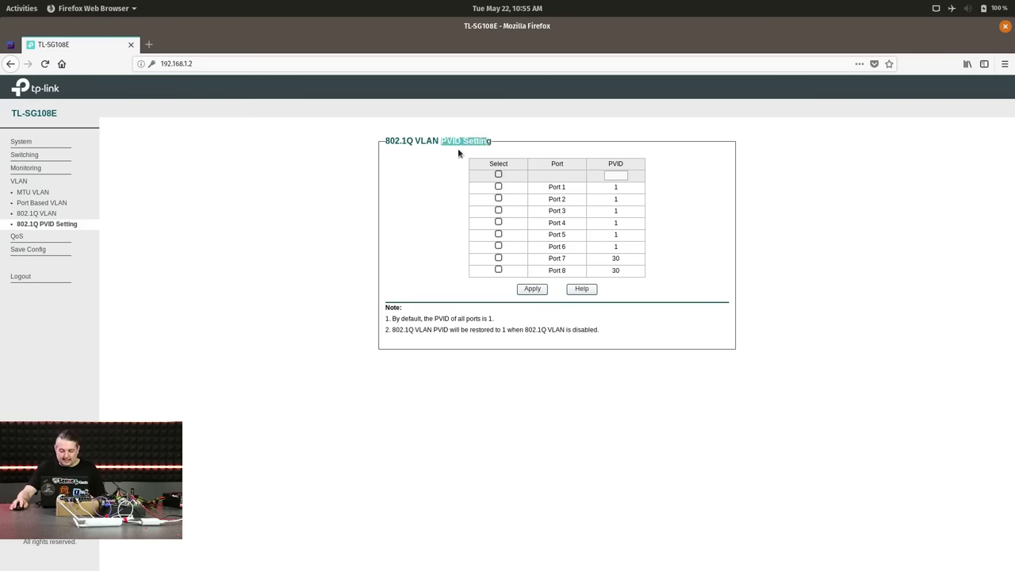
pyautogui.click(199, 149)
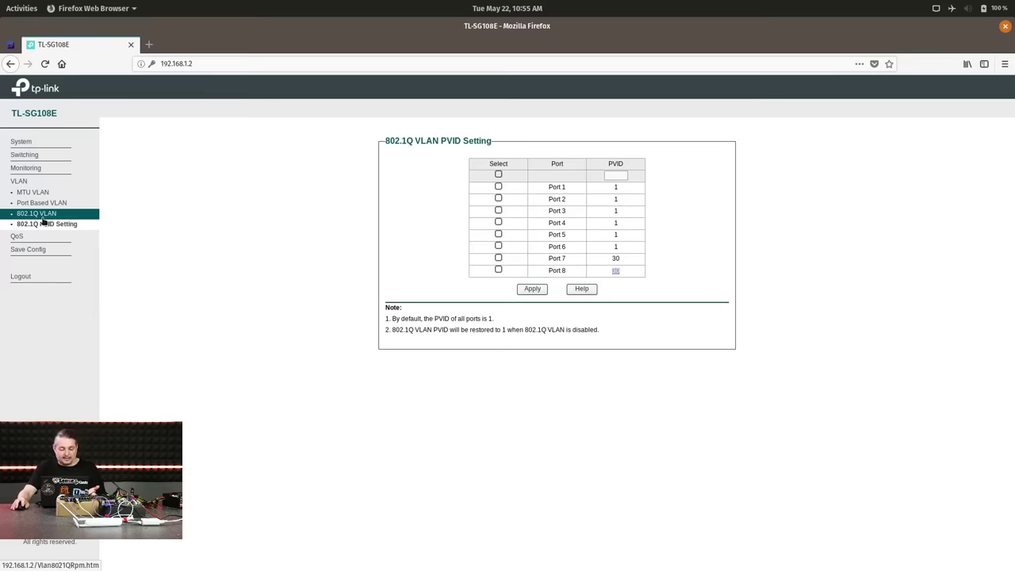
# Step: Return to the 802.1Q VLAN Configuration page listing VLAN 1 and VLAN 30
pyautogui.click(42, 215)
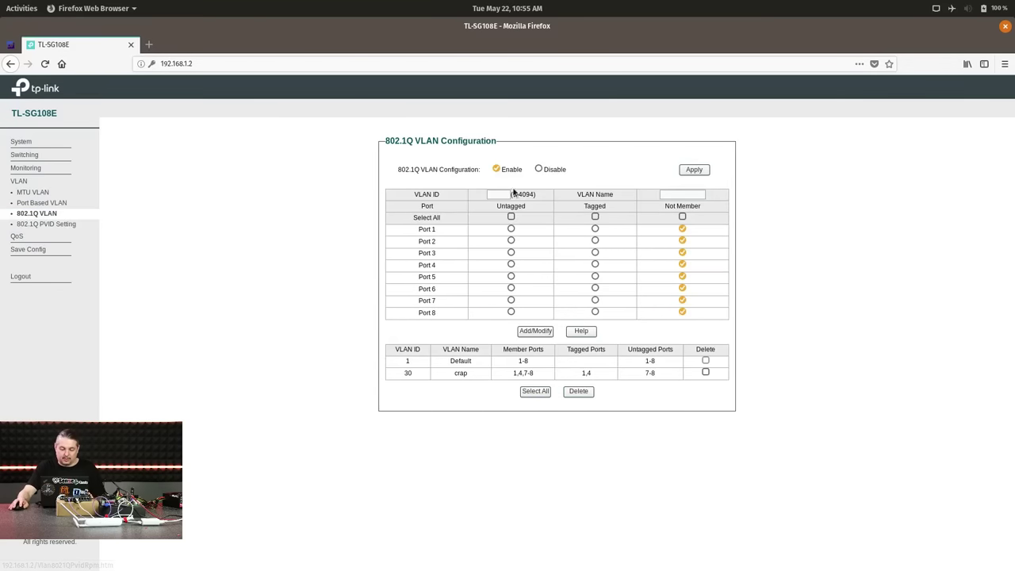
# Step: Load VLAN 30: ports 1 and 4 tagged, ports 7–8 untagged
pyautogui.write('30')
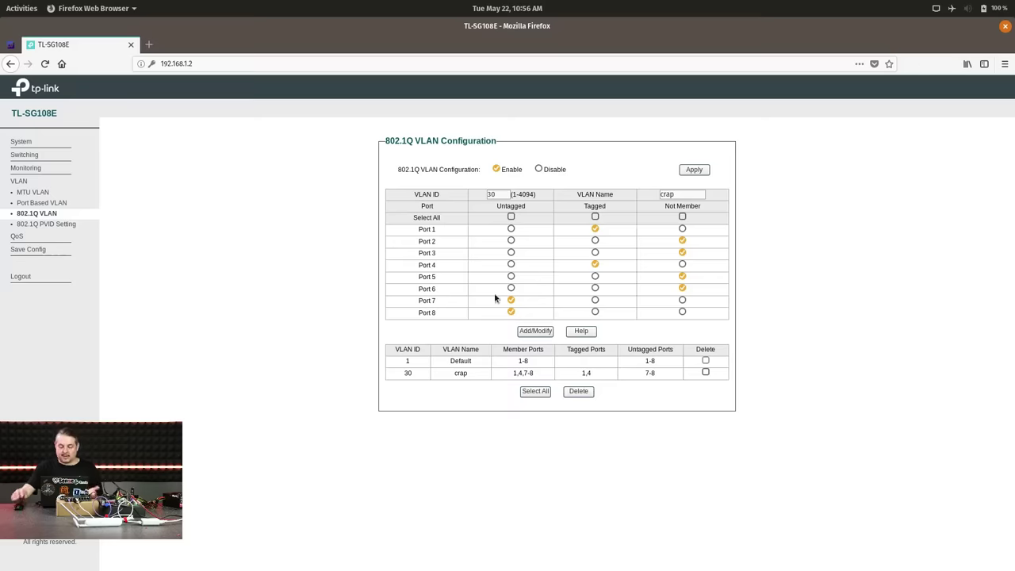
pyautogui.click(76, 225)
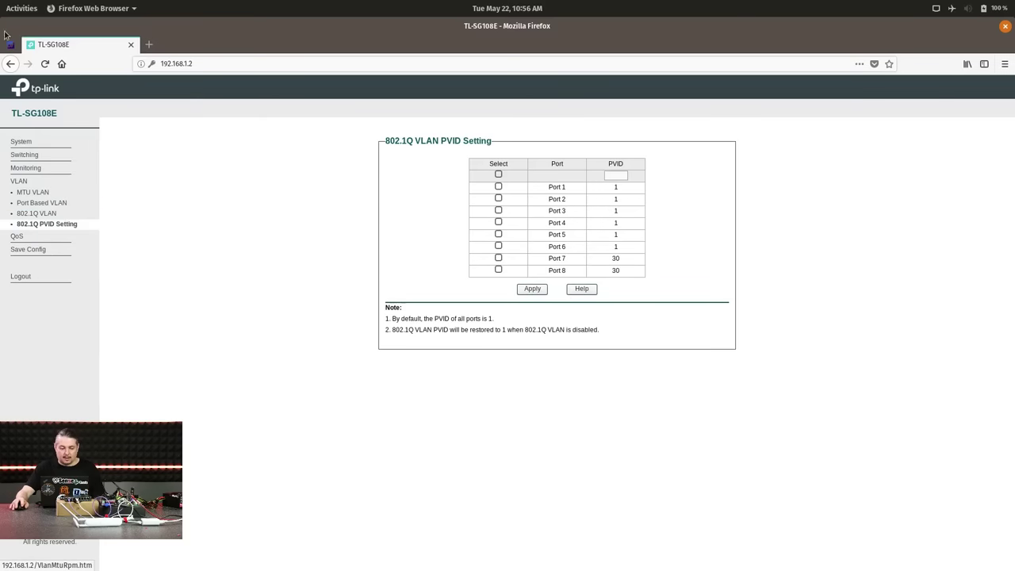
# Step: In UniFi, open the CrapWiFiThings wireless network's edit form showing its VLAN 30 tag
pyautogui.hotkey('alt', 'Tab')
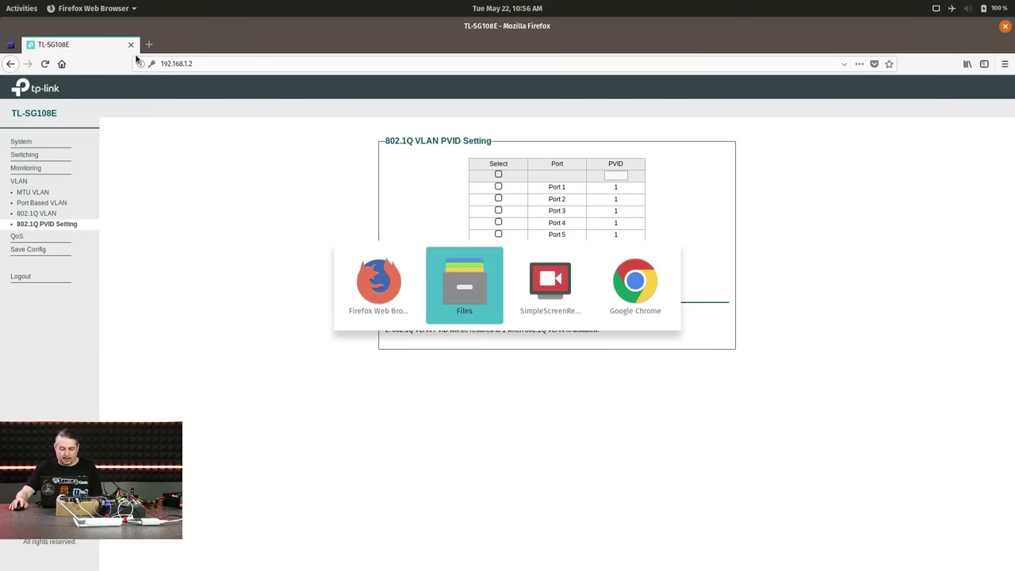
pyautogui.hotkey('alt', 'Tab')
pyautogui.hotkey('alt', 'Tab')
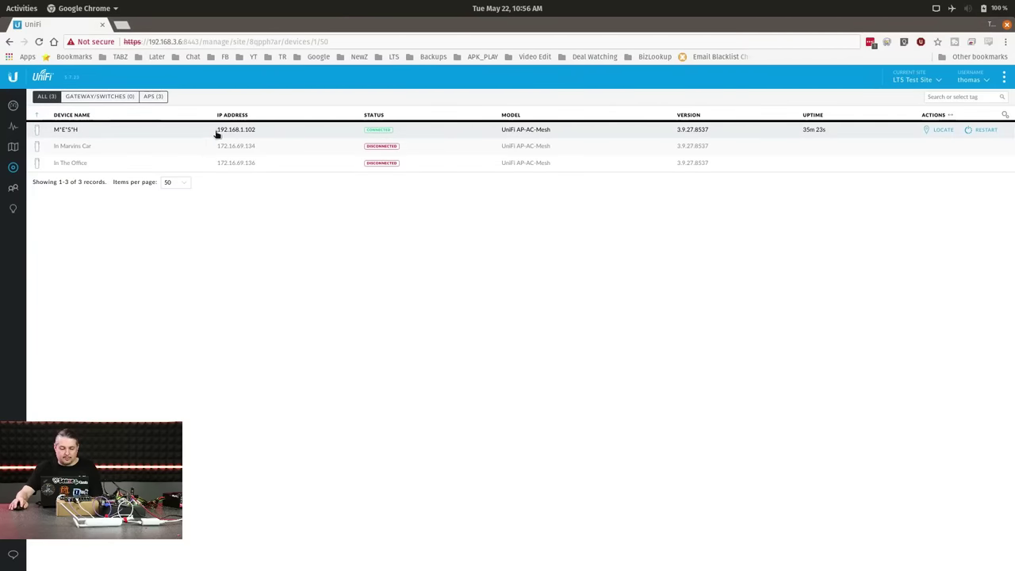
pyautogui.click(259, 140)
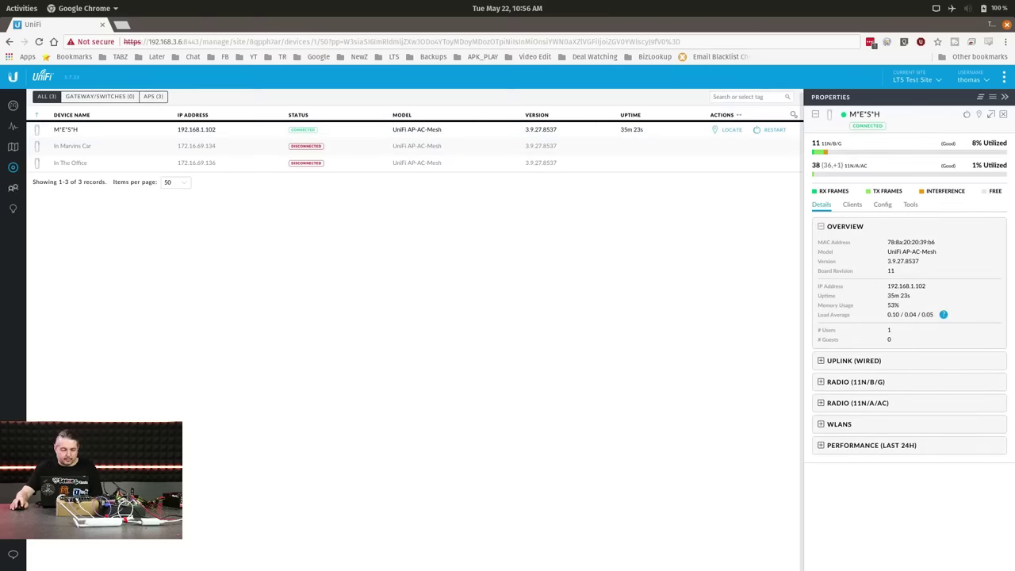
pyautogui.click(12, 536)
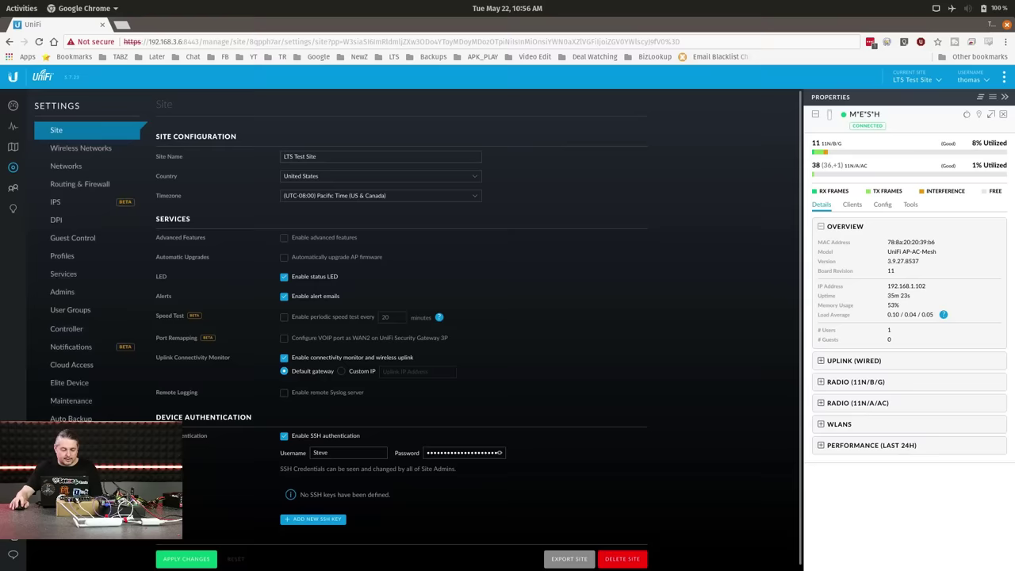
pyautogui.click(75, 151)
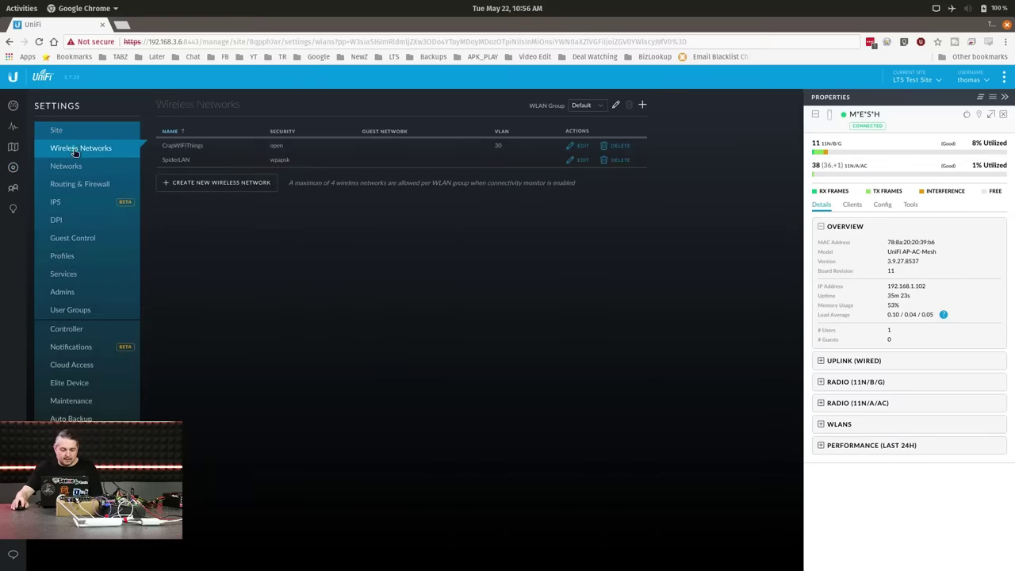
pyautogui.click(581, 146)
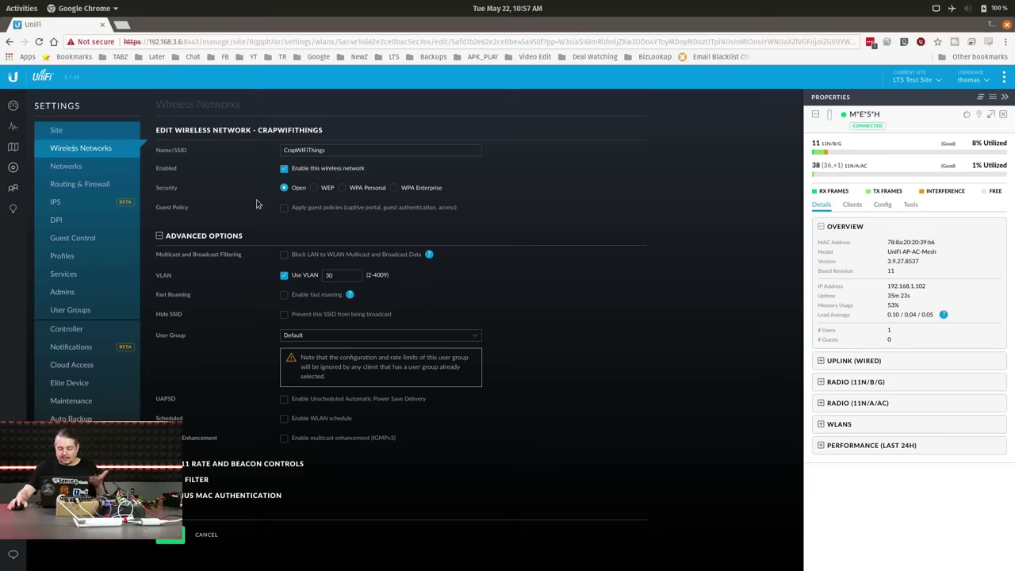
pyautogui.click(361, 149)
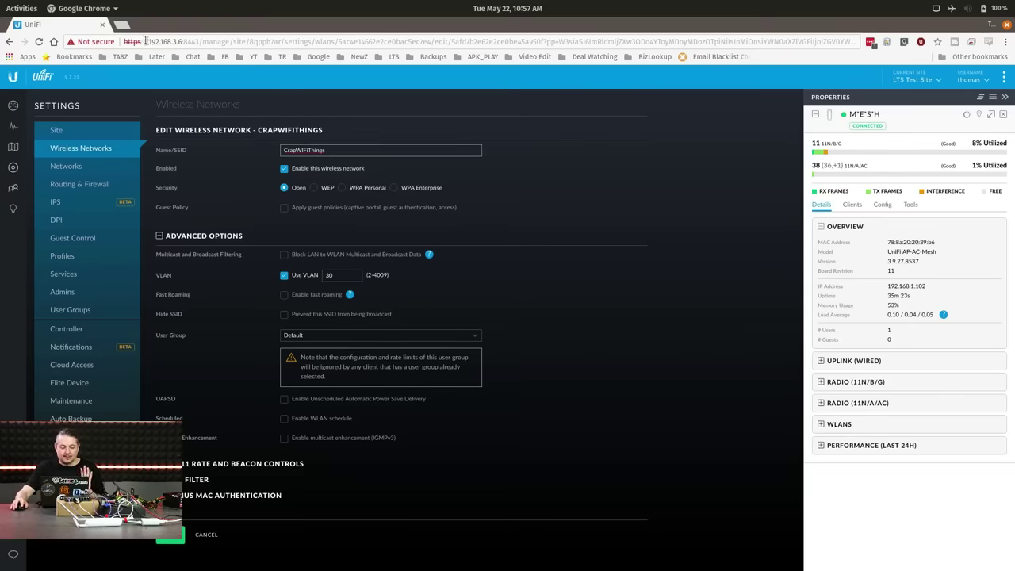
# Step: In the Terminal, highlight enp0s25's 192.168.1.100/24 address in the ip addr output
pyautogui.hotkey('alt', 'Tab')
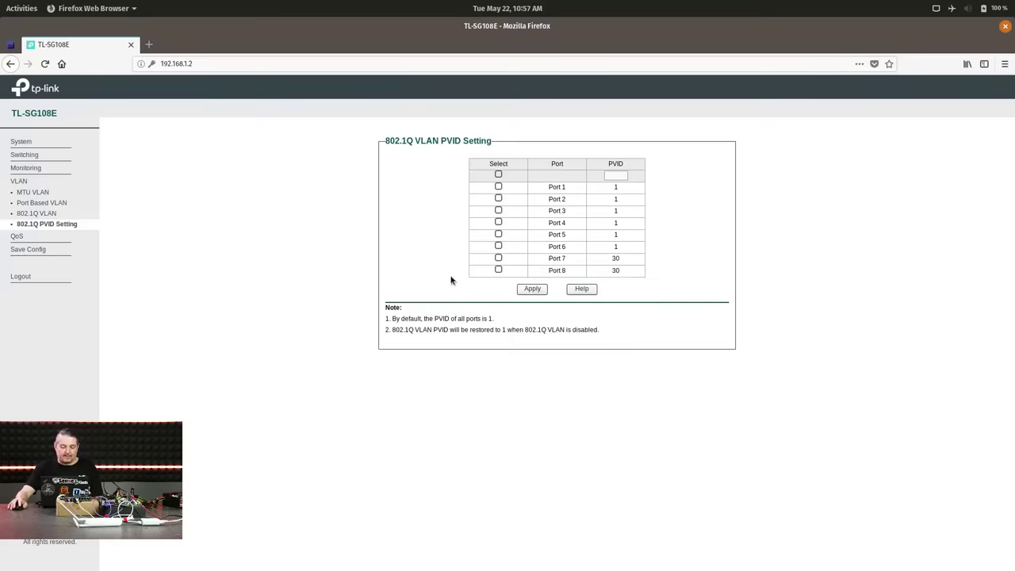
pyautogui.press('alt')
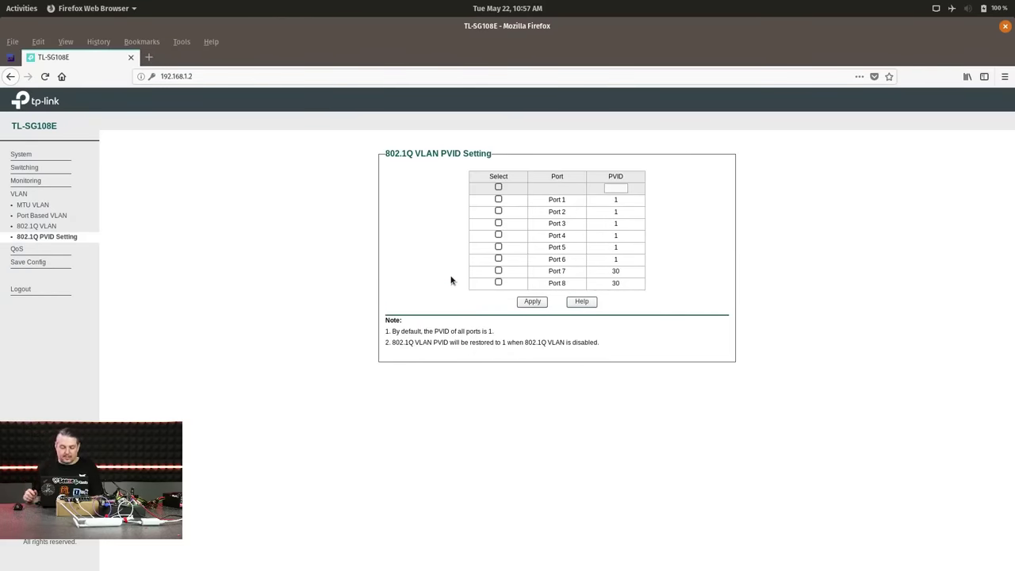
pyautogui.hotkey('alt', 'Tab')
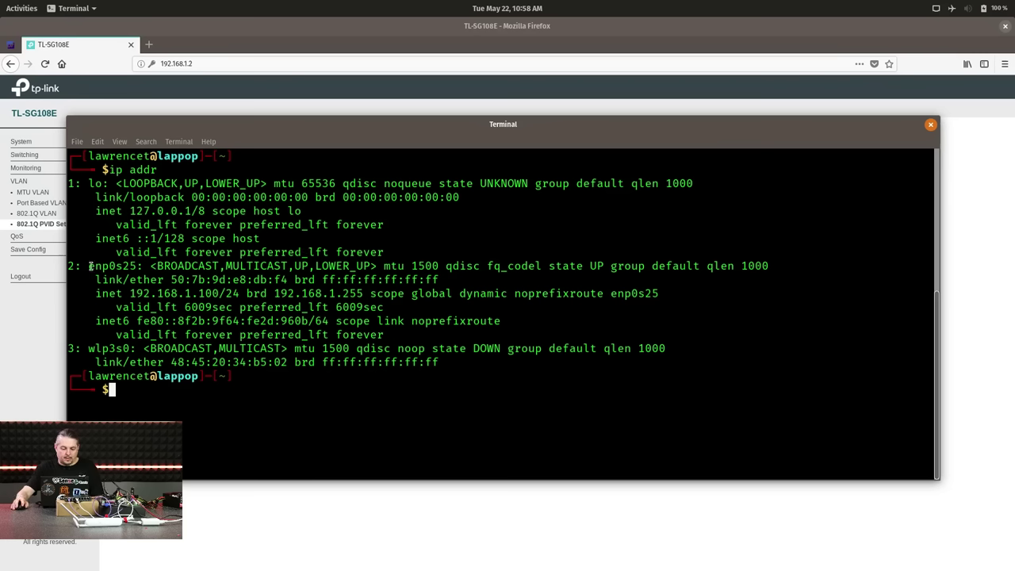
pyautogui.moveTo(89, 266)
pyautogui.mouseDown()
pyautogui.moveTo(136, 266)
pyautogui.moveTo(219, 294)
pyautogui.mouseUp()
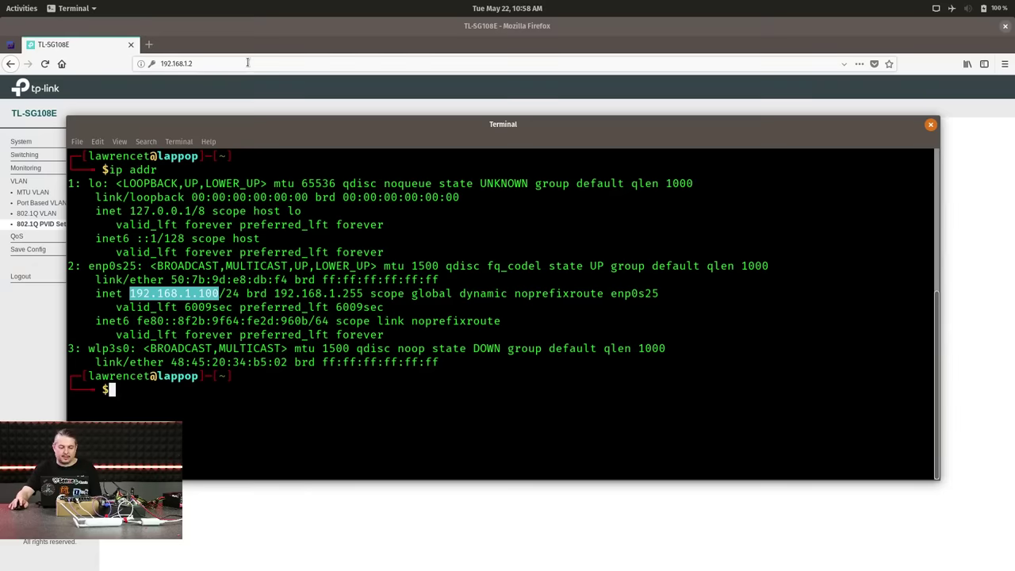
# Step: Check the switch's 802.1Q PVID Setting page shows ports 7–8 on PVID 30, then return to the Terminal
pyautogui.click(105, 78)
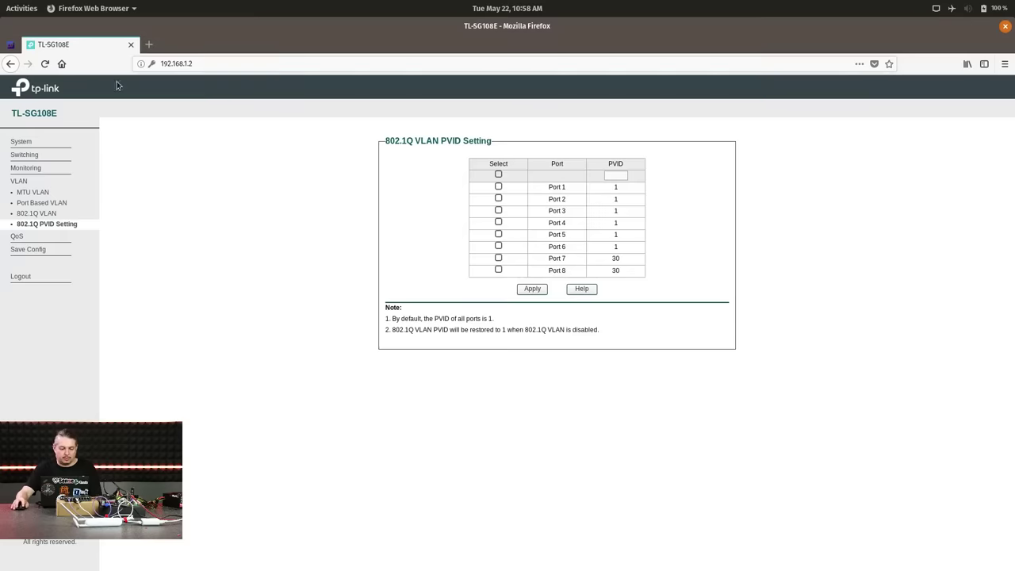
pyautogui.click(54, 219)
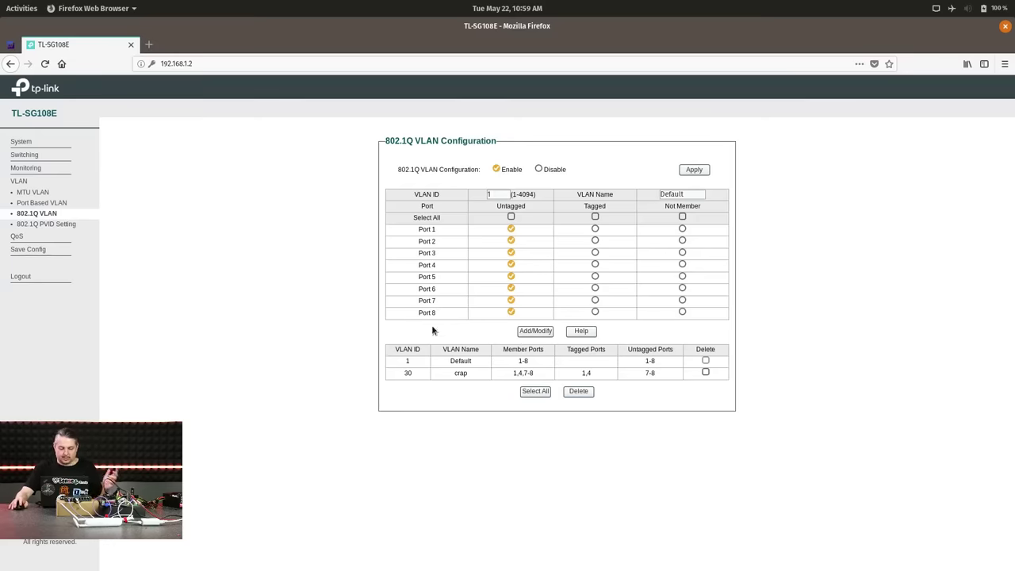
pyautogui.click(44, 224)
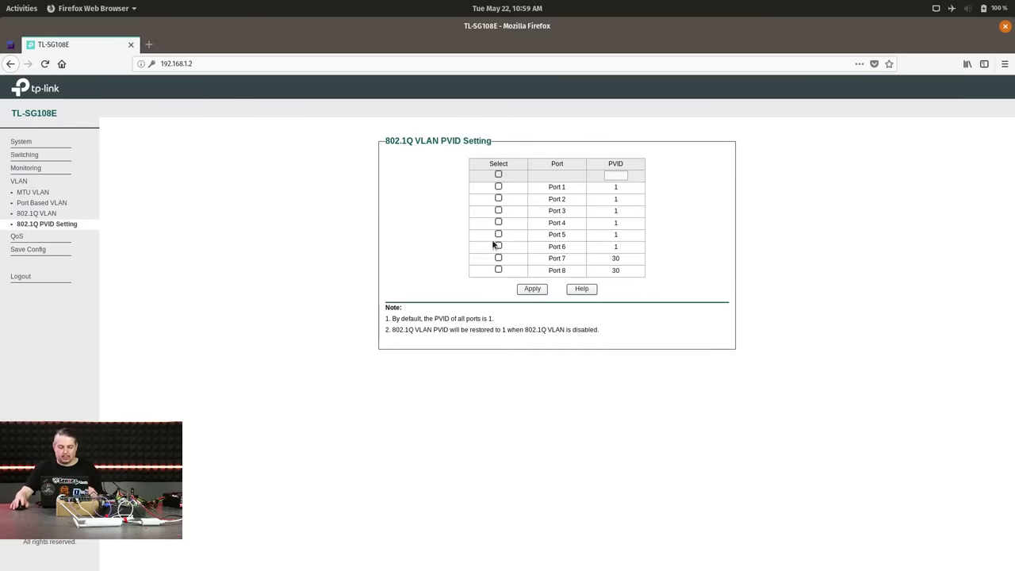
pyautogui.hotkey('alt', 'Tab')
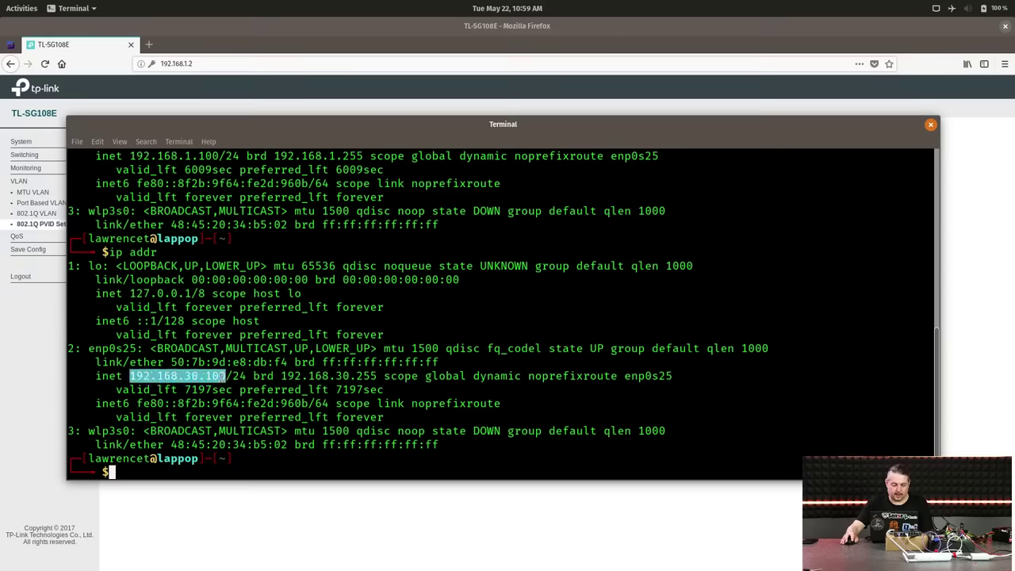
pyautogui.click(249, 496)
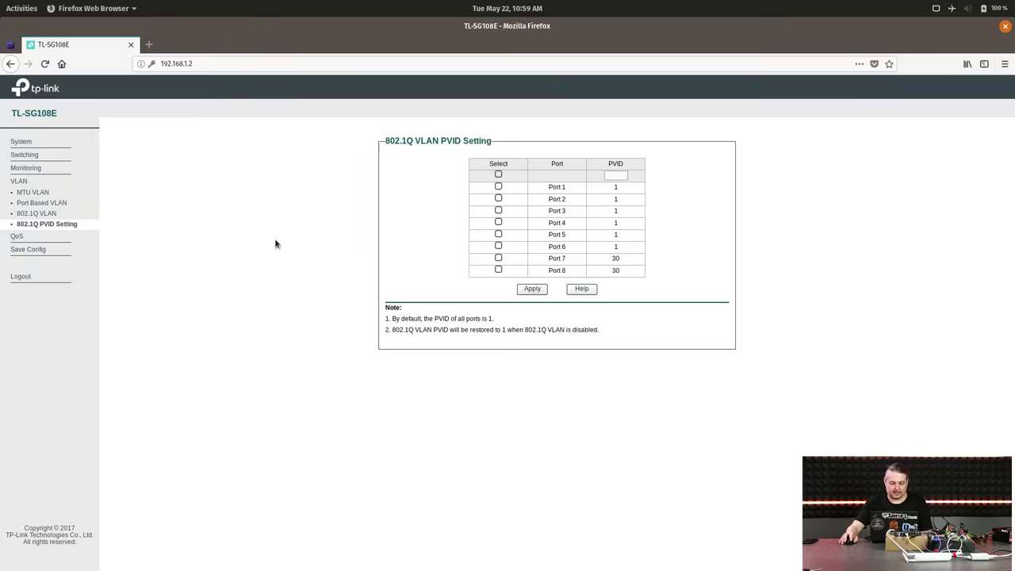
pyautogui.hotkey('alt', 'Tab')
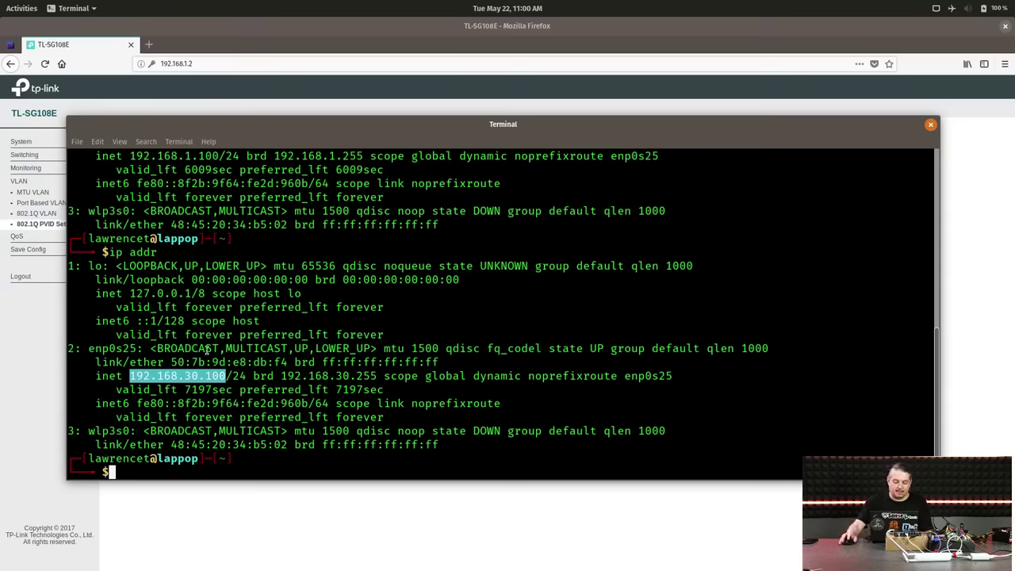
pyautogui.click(185, 361)
pyautogui.moveTo(127, 377); pyautogui.dragTo(226, 381)
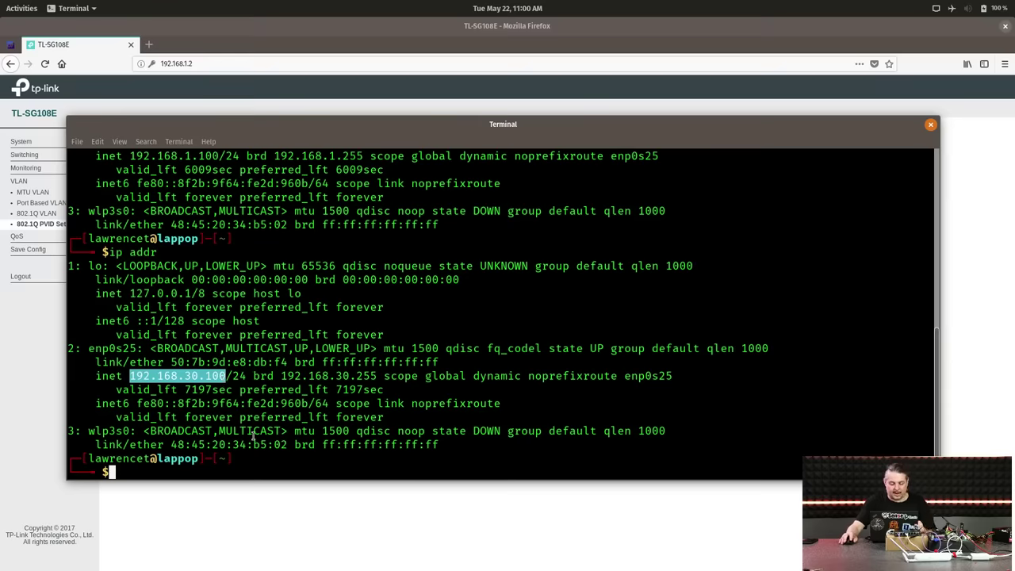
pyautogui.click(277, 459)
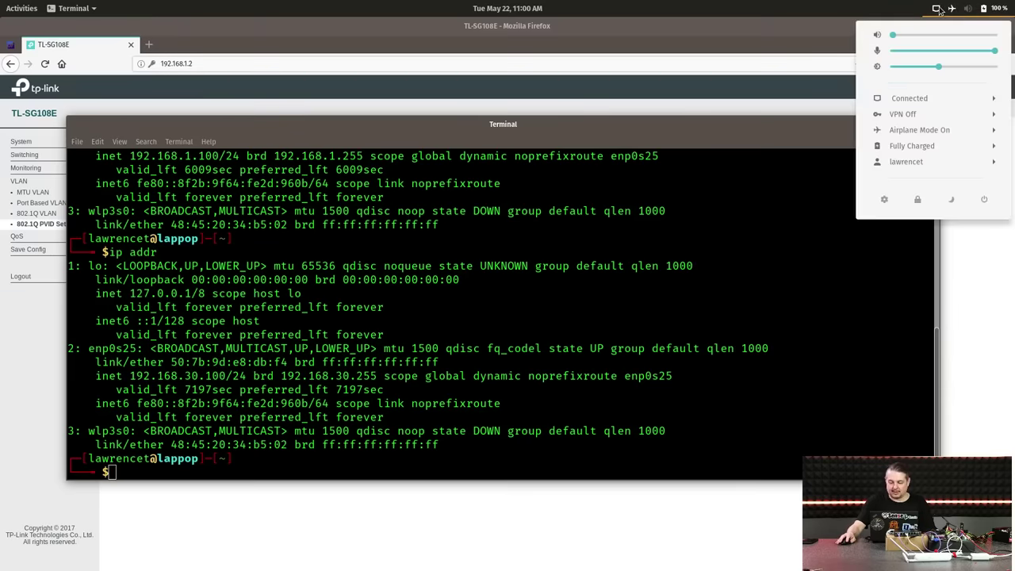
# Step: Switch the wired connection to the Static profile and apply it
pyautogui.click(922, 103)
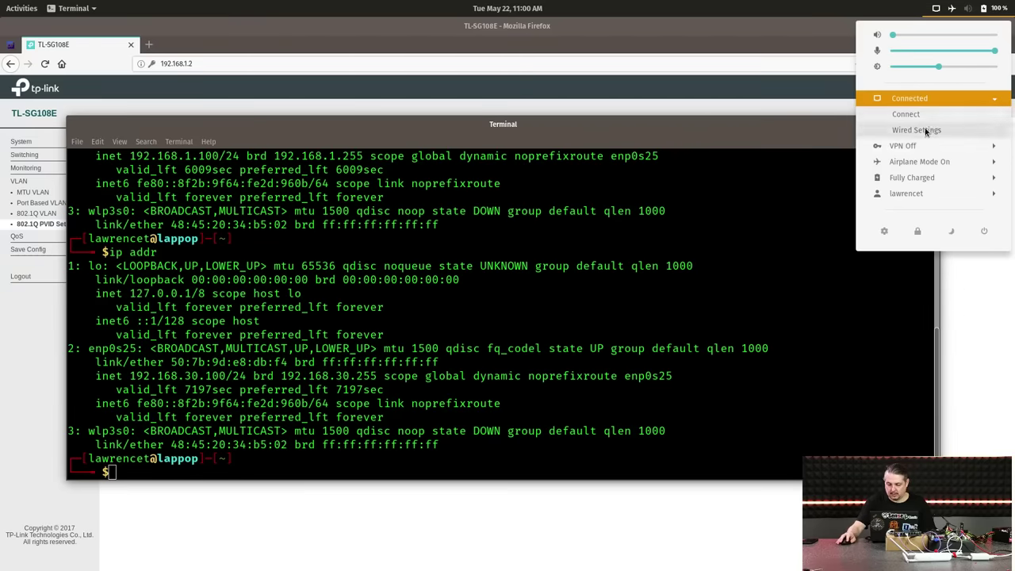
pyautogui.click(920, 130)
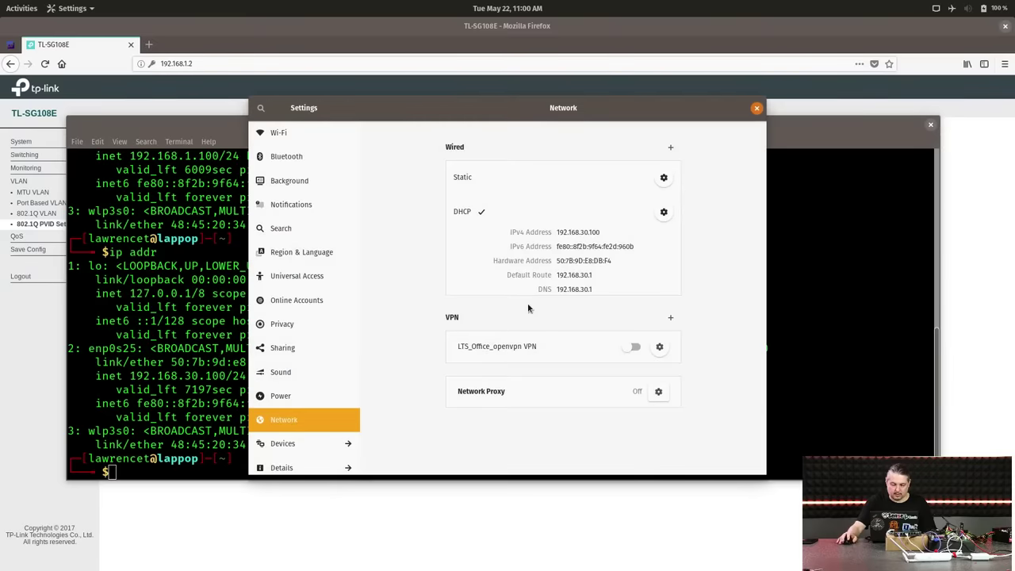
pyautogui.click(514, 185)
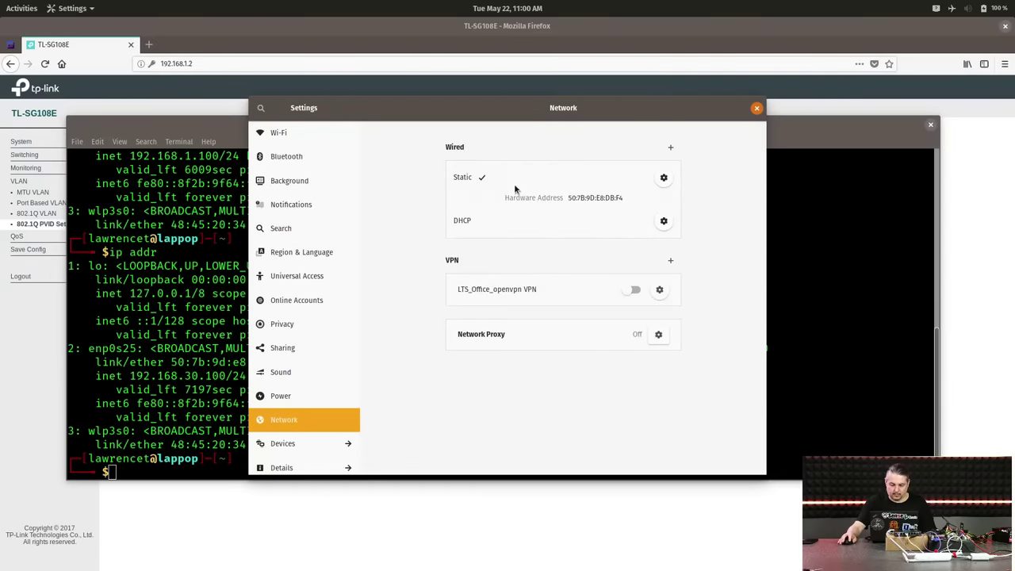
pyautogui.click(664, 178)
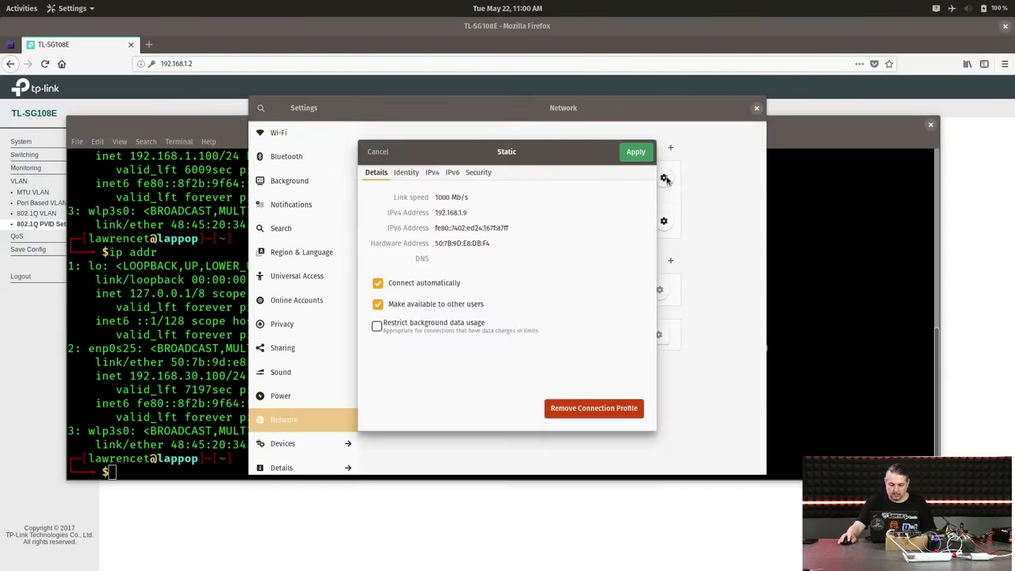
pyautogui.click(434, 174)
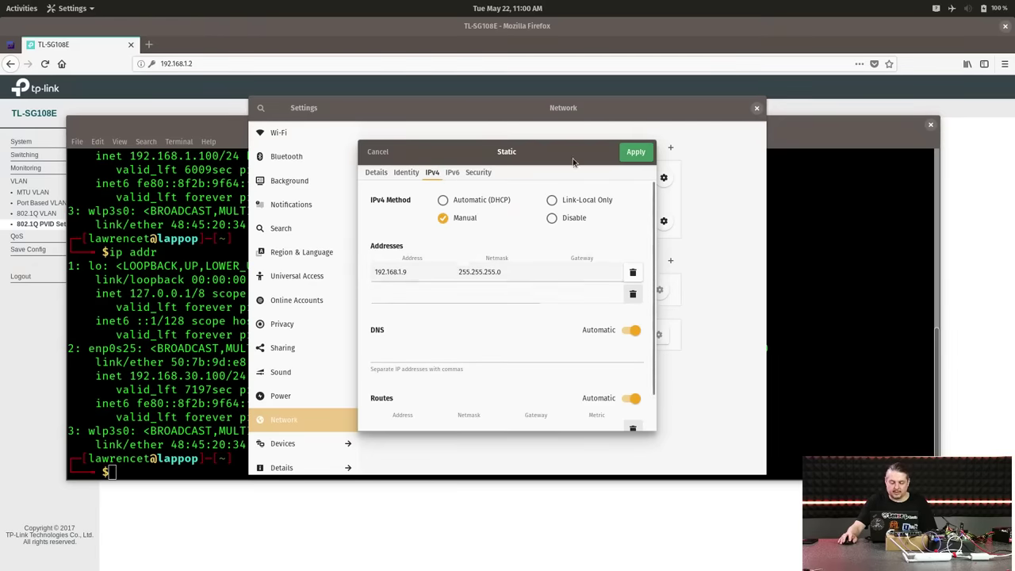
pyautogui.click(630, 153)
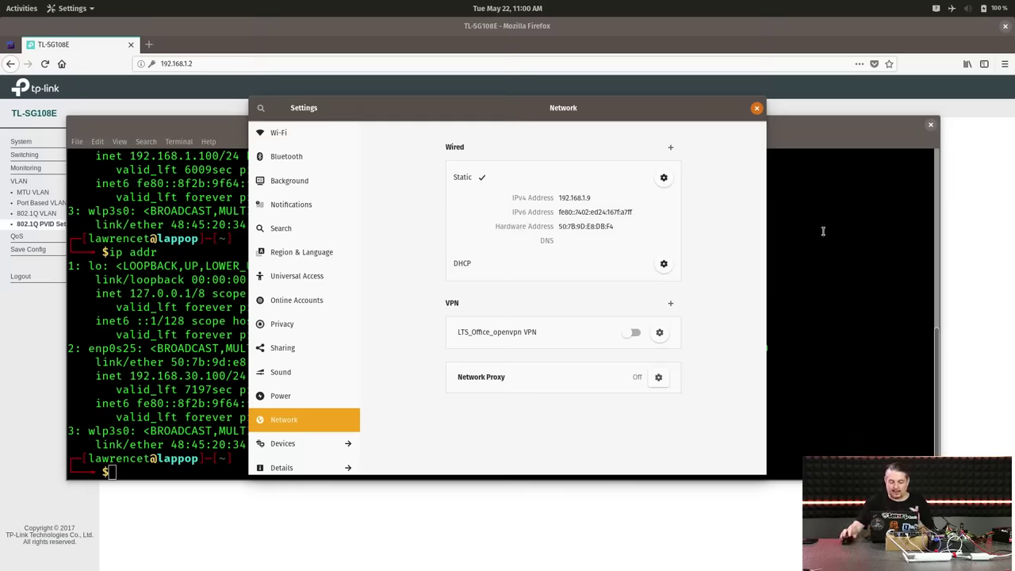
# Step: Clear the terminal and rerun ip addr, confirming enp0s25 holds 192.168.1.9/24
pyautogui.click(817, 276)
pyautogui.write('clear')
pyautogui.press('Return')
pyautogui.press('Up')
pyautogui.press('Up')
pyautogui.press('Return')
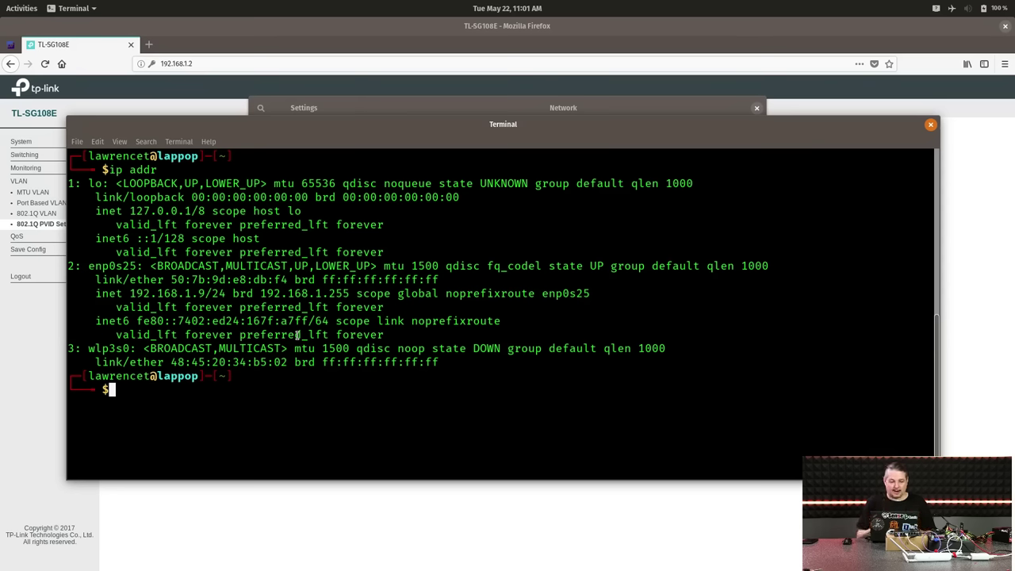
# Step: Ping 192.168.1.1 and stop it, showing it is unreachable
pyautogui.write('ping 192.168.1.1')
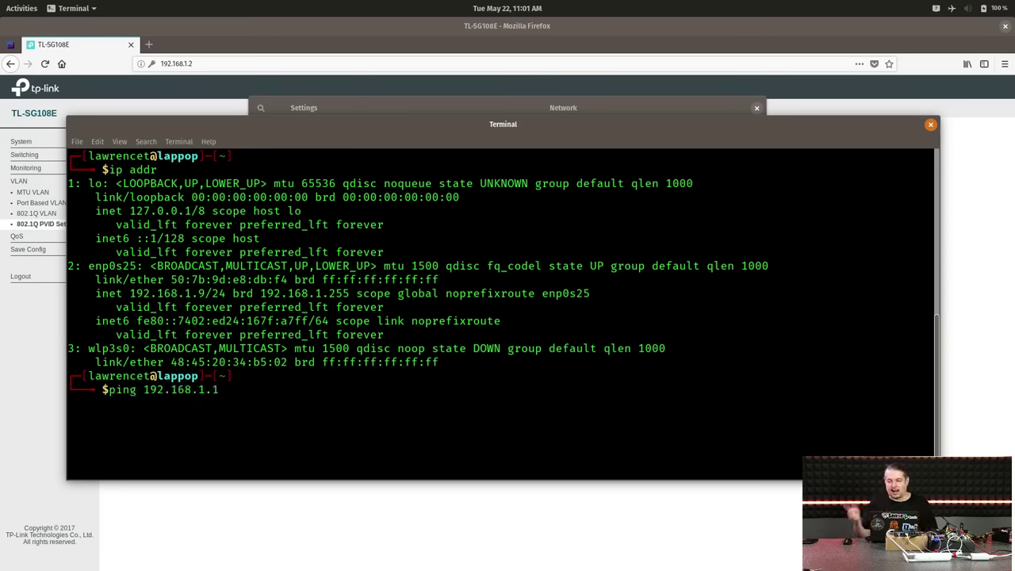
pyautogui.press('Return')
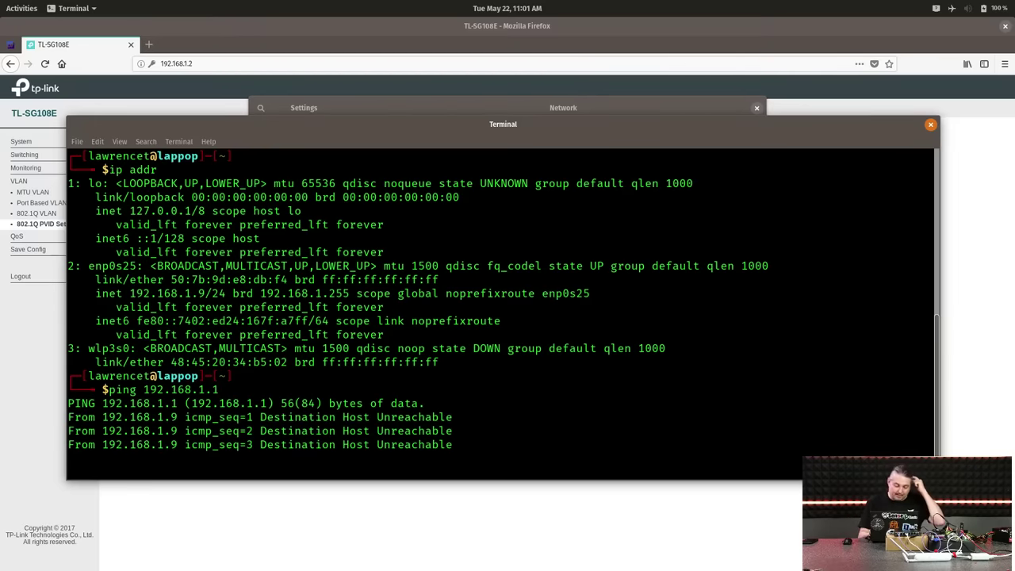
pyautogui.hotkey('ctrl', 'c')
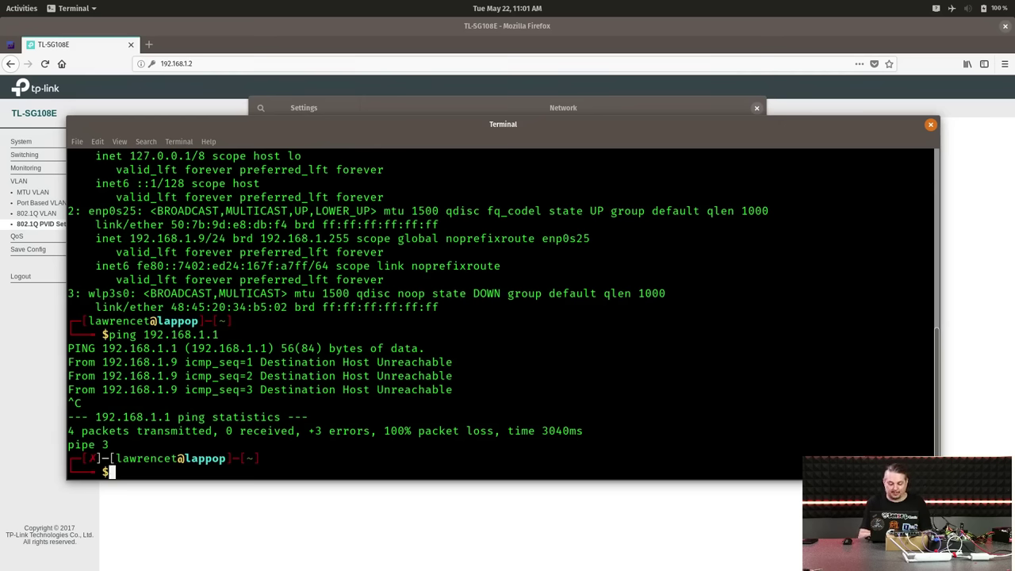
# Step: Ping the switch at 192.168.1.2 twice, both runs with 0% packet loss
pyautogui.press('Up')
pyautogui.press('BackSpace')
pyautogui.write('2')
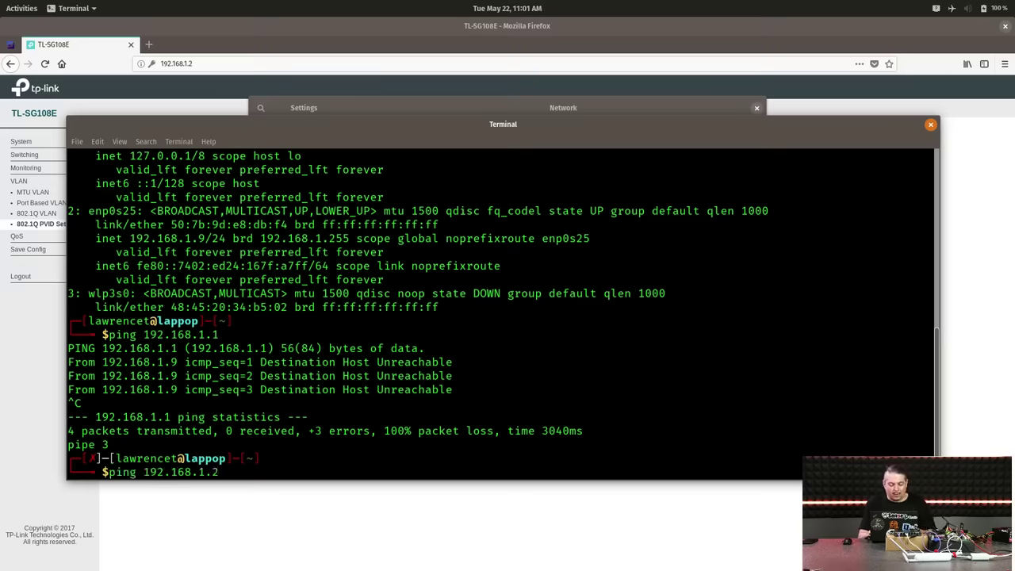
pyautogui.press('Return')
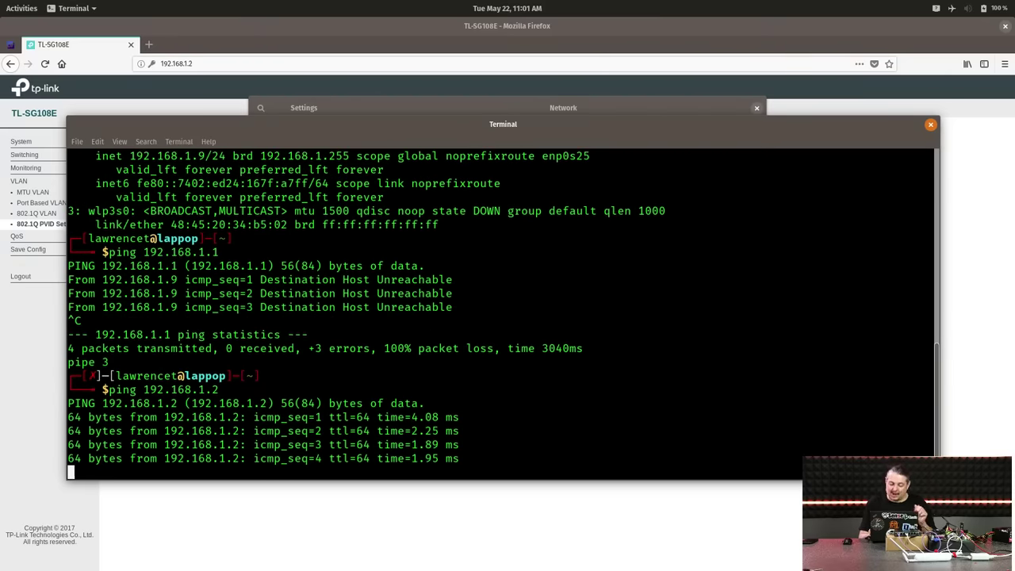
pyautogui.hotkey('ctrl', 'c')
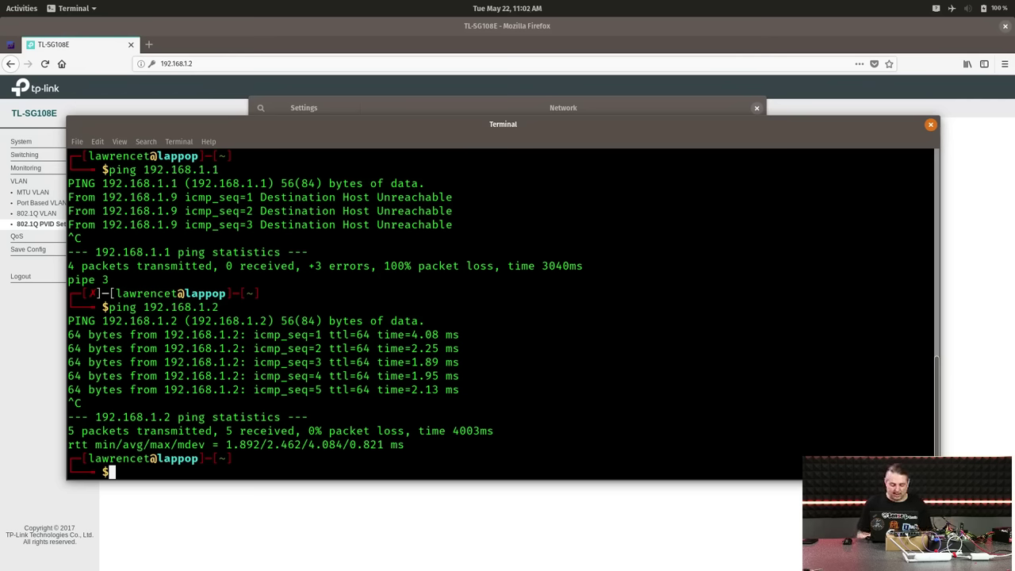
pyautogui.press('Up')
pyautogui.press('Return')
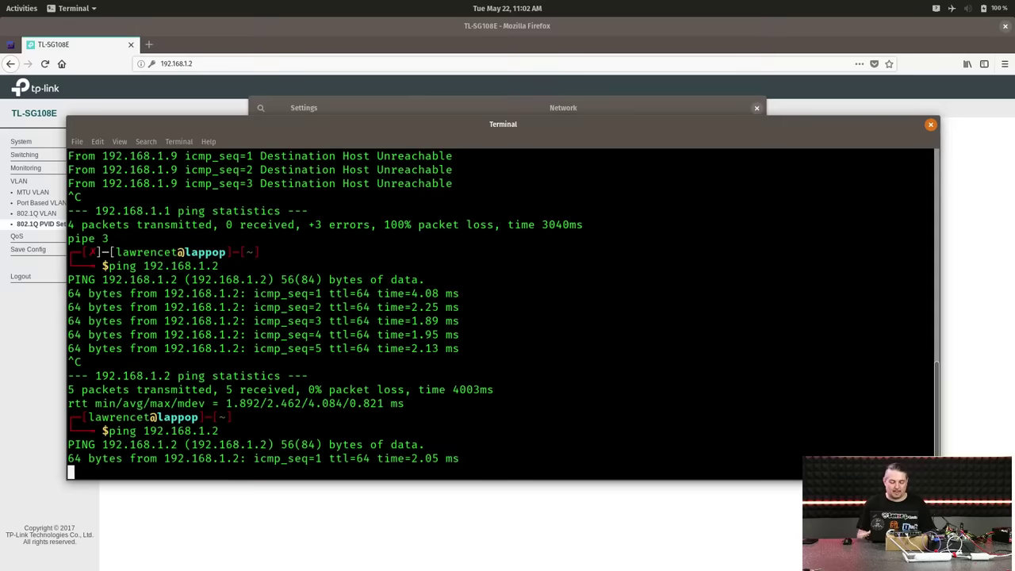
pyautogui.hotkey('ctrl', 'c')
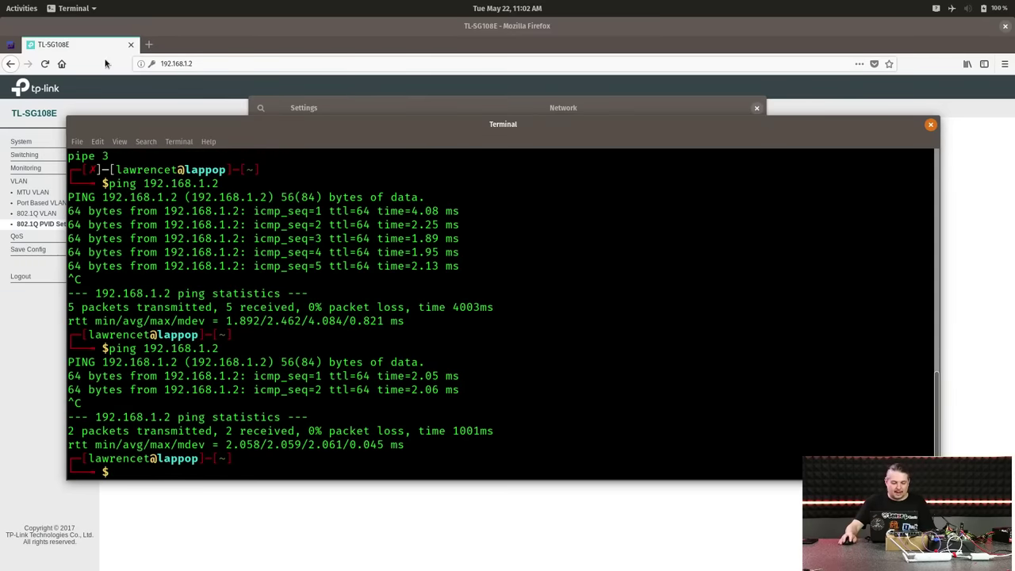
# Step: Reload the switch page at 192.168.1.2 and log in with the admin username and password
pyautogui.click(107, 64)
pyautogui.click(47, 65)
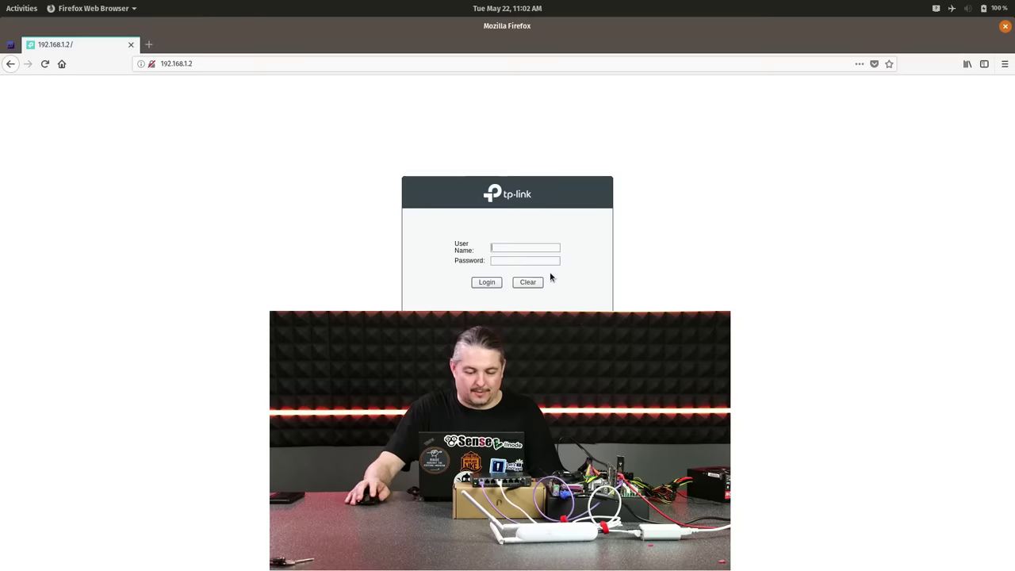
pyautogui.press('Tab')
pyautogui.press('Return')
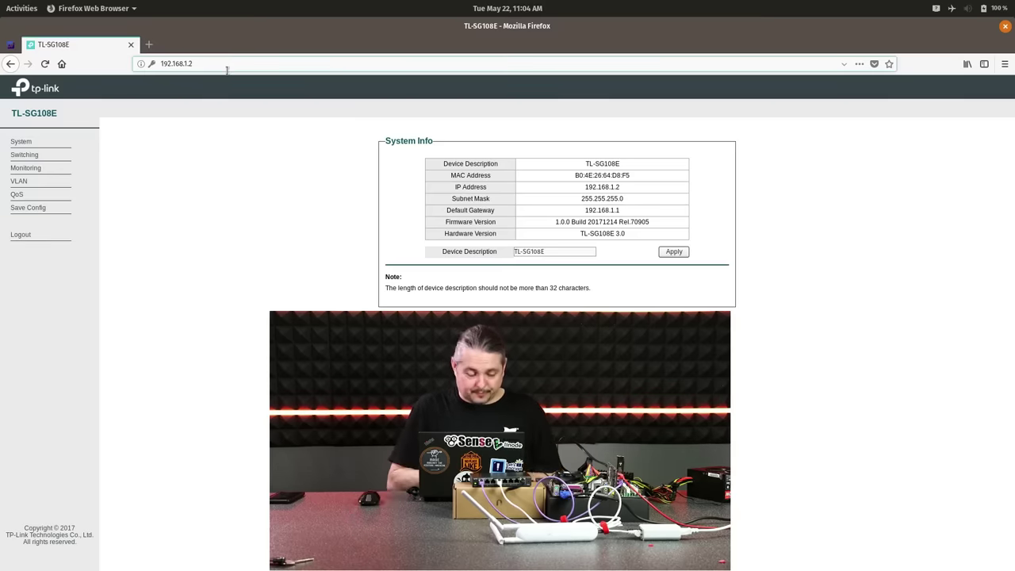
pyautogui.click(227, 69)
pyautogui.press('Home')
pyautogui.press('Right')
pyautogui.press('Right')
pyautogui.press('Right')
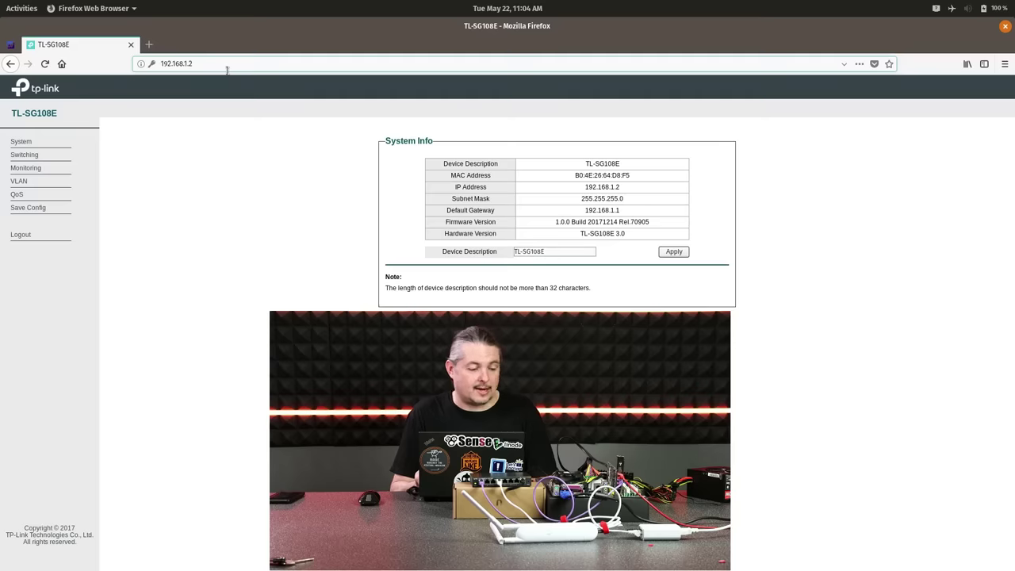